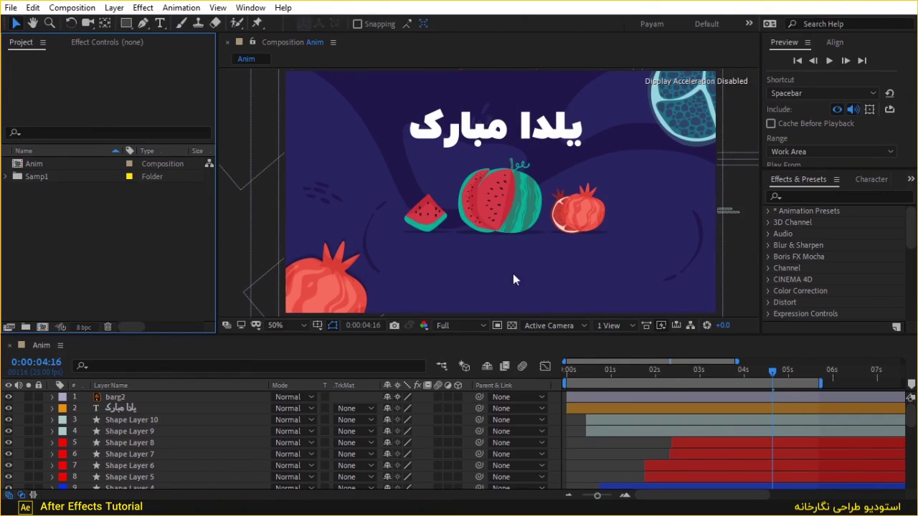
# Create composition Anim 2 with the Anim composition nested inside it as its only layer.
pyautogui.click(39, 166)
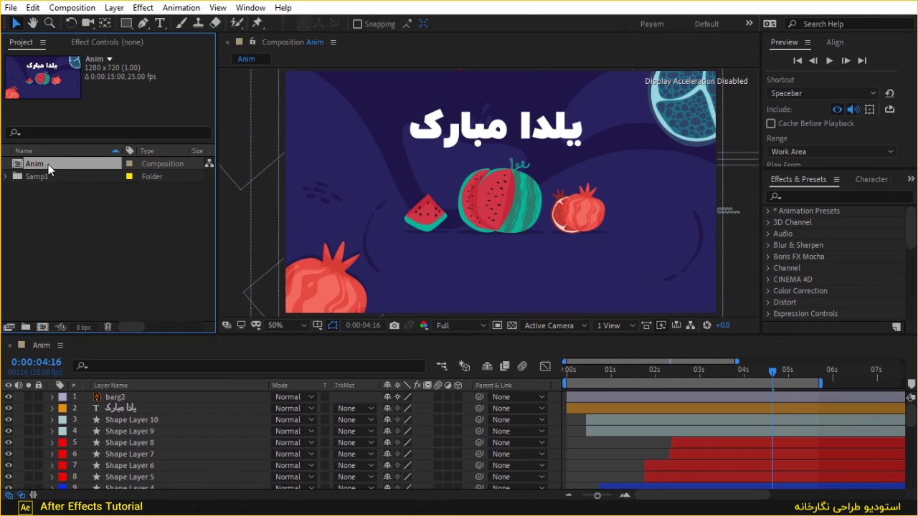
pyautogui.moveTo(48, 165); pyautogui.dragTo(43, 327)
# Add a new adjustment layer above Anim in Anim 2.
pyautogui.rightClick(135, 450)
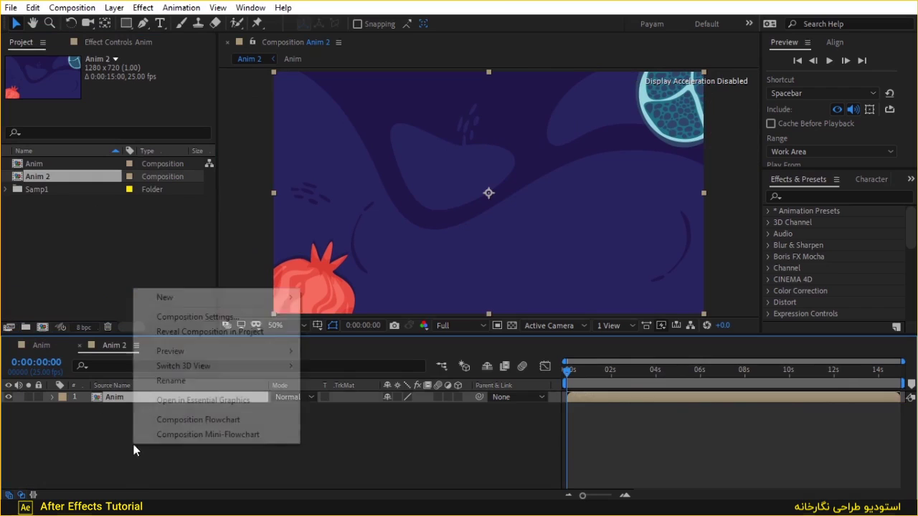
pyautogui.moveTo(251, 299)
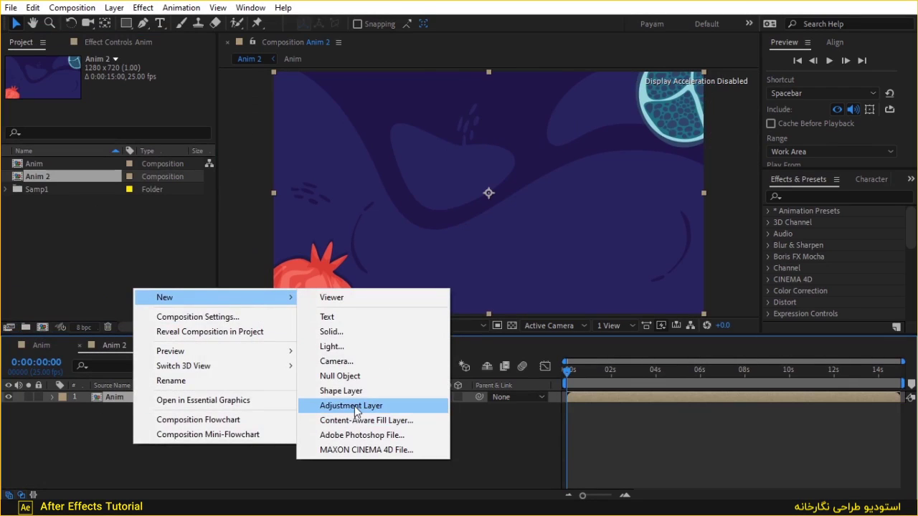
pyautogui.click(357, 411)
# Search 'cc ba' and apply CC Ball Action to the adjustment layer.
pyautogui.click(836, 196)
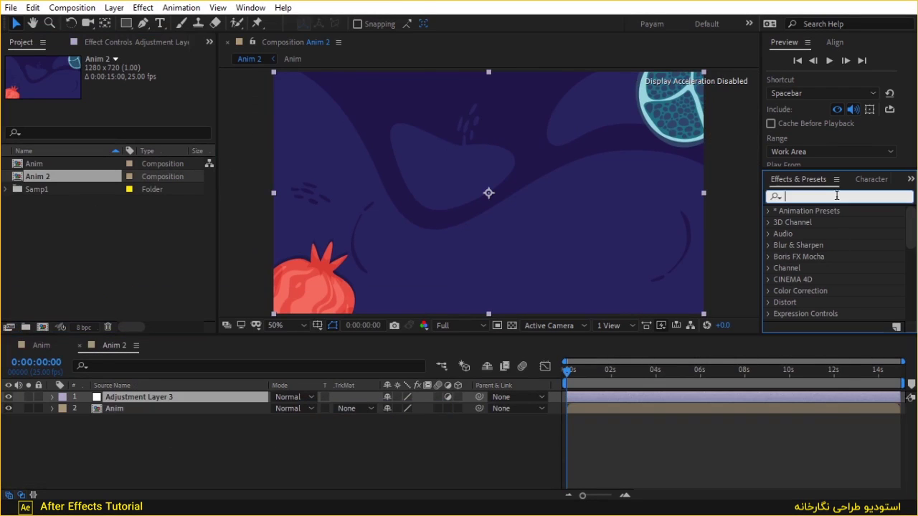
pyautogui.write('c')
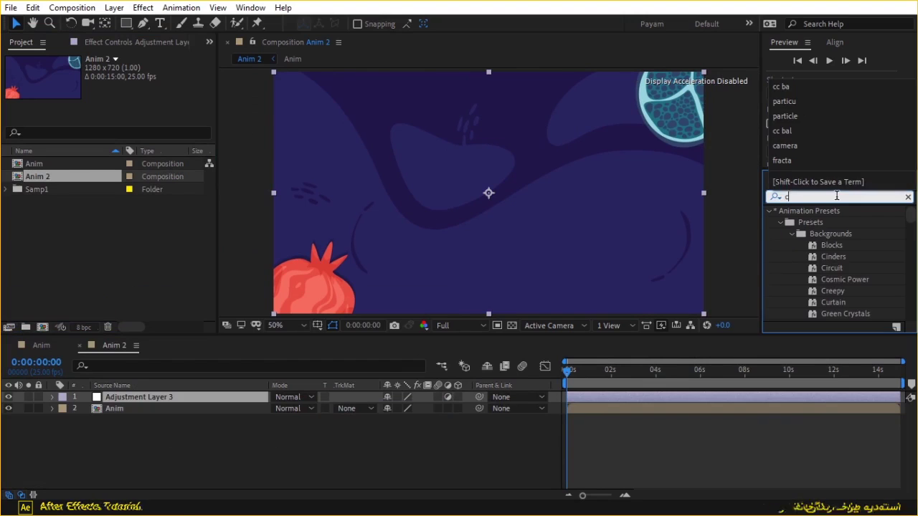
pyautogui.write('c ba')
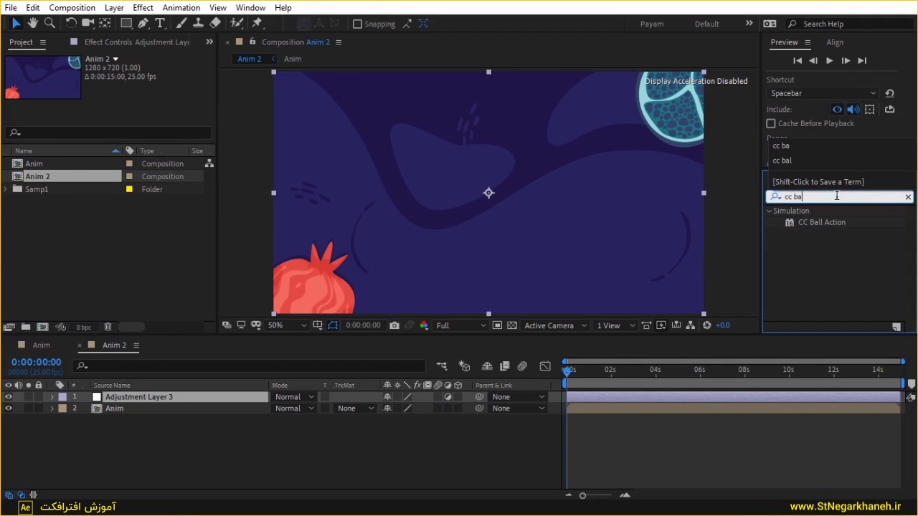
pyautogui.moveTo(814, 222); pyautogui.dragTo(186, 398)
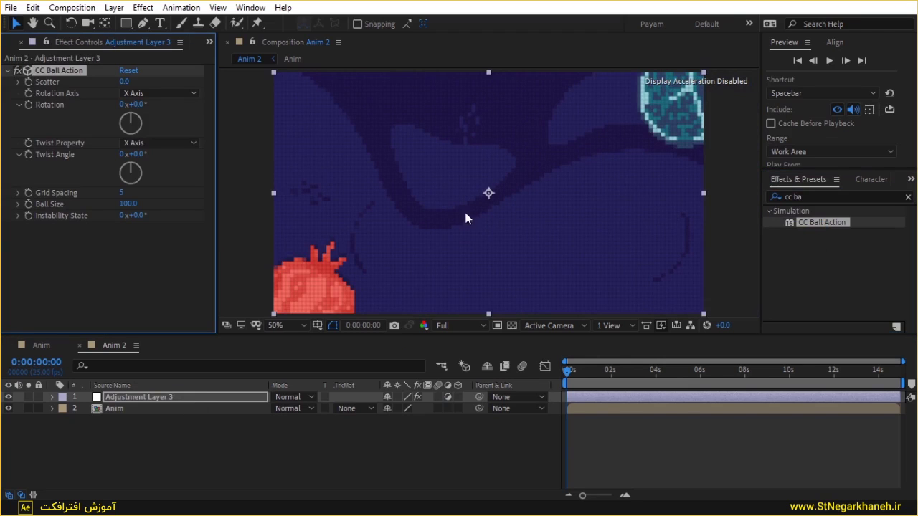
pyautogui.press('space')
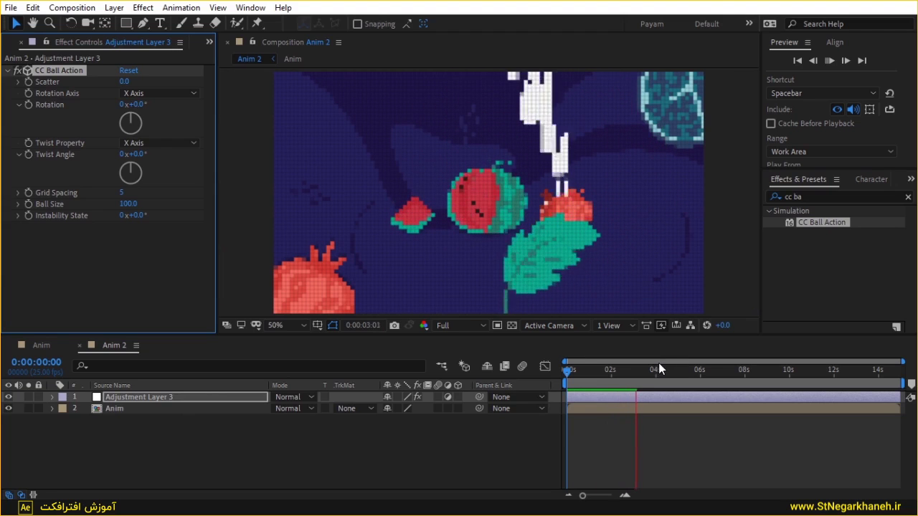
pyautogui.press('space')
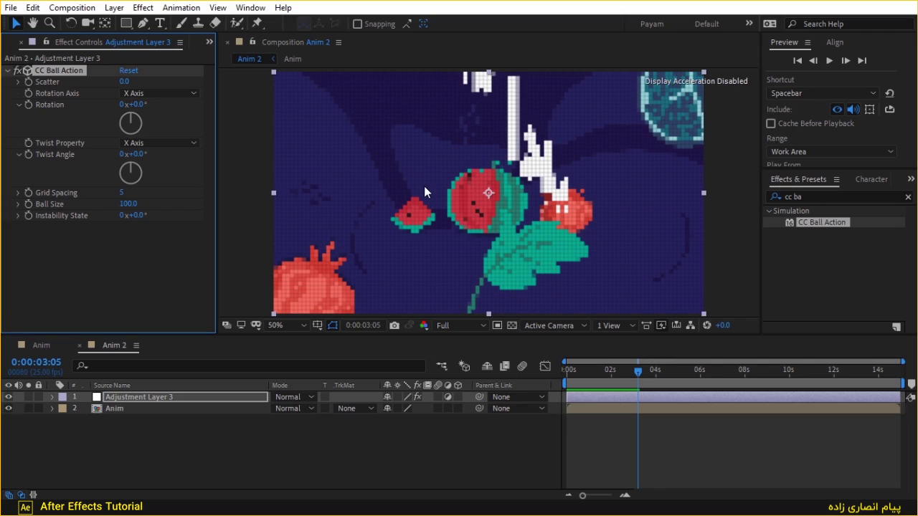
pyautogui.click(145, 410)
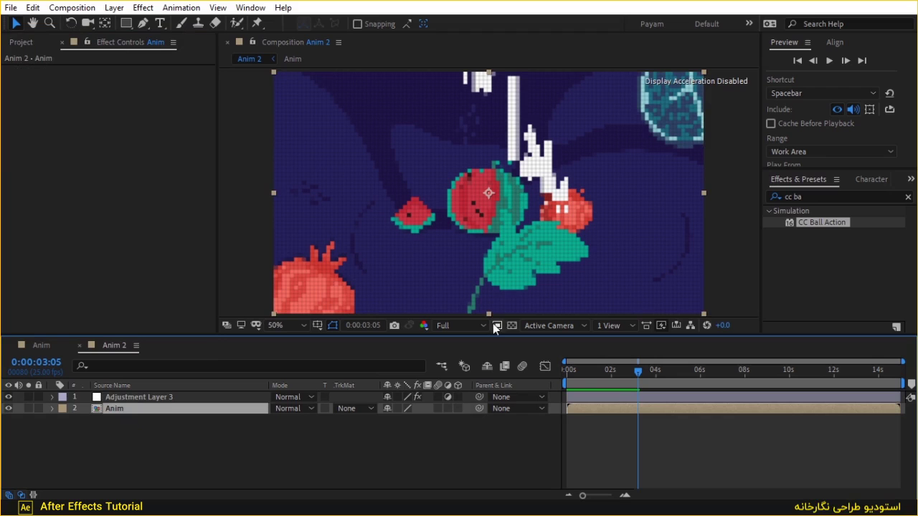
pyautogui.click(179, 400)
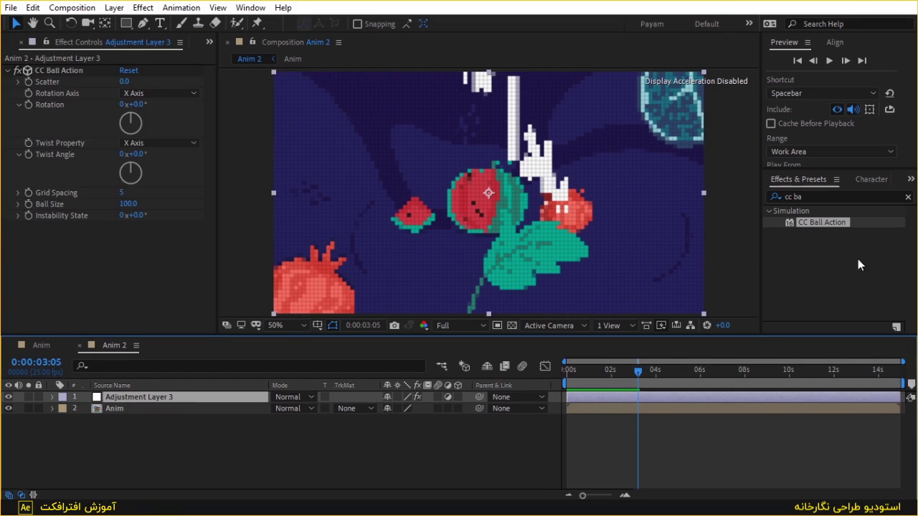
# Search 'wav' in Effects & Presets and drag Wave Warp onto Adjustment Layer 3.
pyautogui.click(847, 195)
pyautogui.write('w')
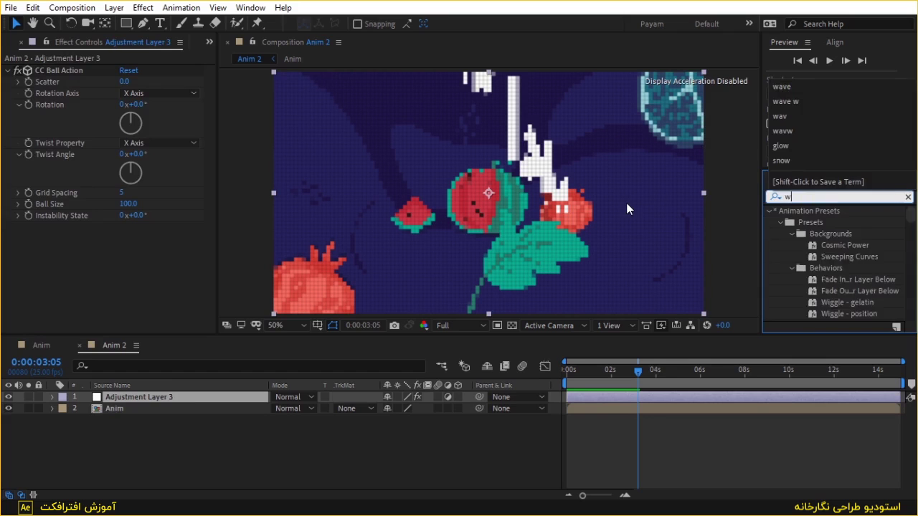
pyautogui.write('av')
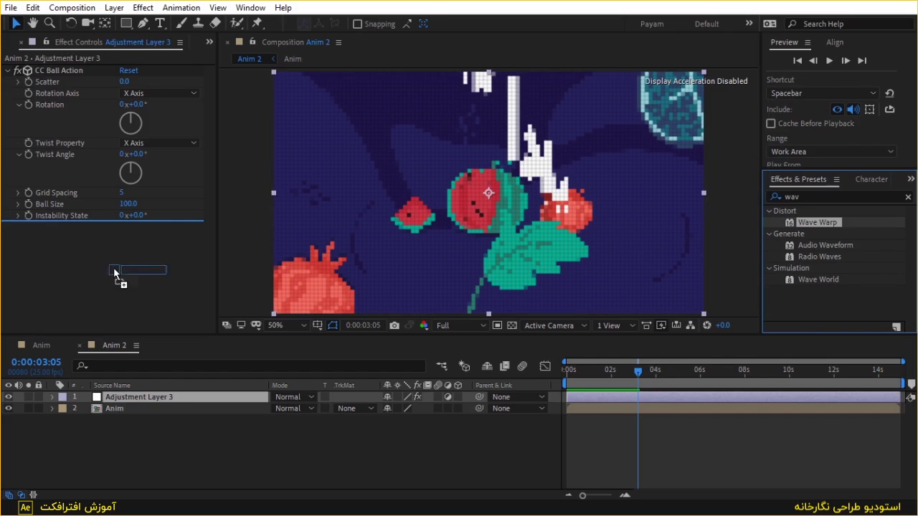
pyautogui.moveTo(809, 225); pyautogui.dragTo(98, 270)
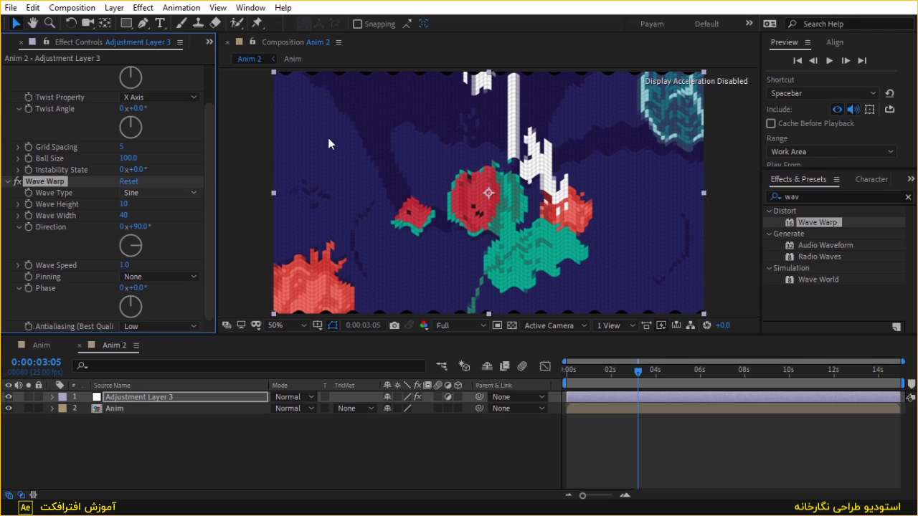
# Set the Wave Warp wave type to Triangle.
pyautogui.click(167, 192)
pyautogui.click(171, 234)
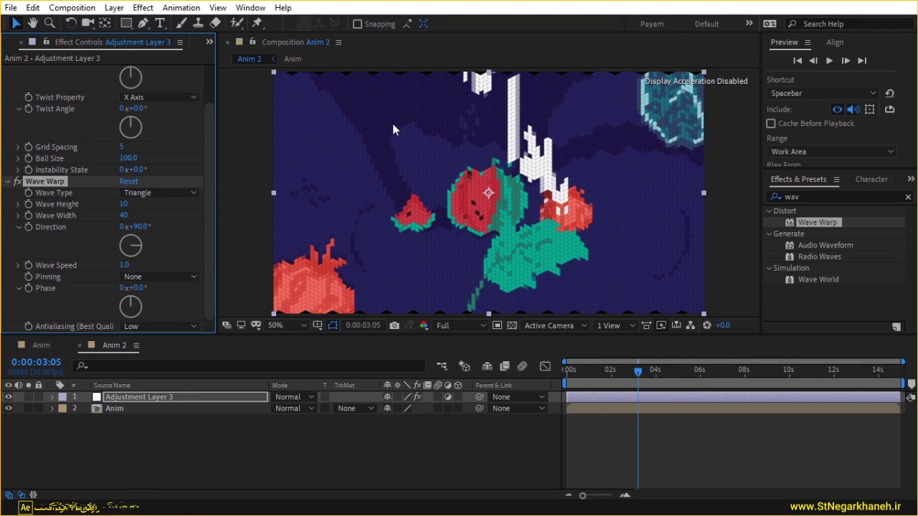
pyautogui.scroll(1, 278, 209)
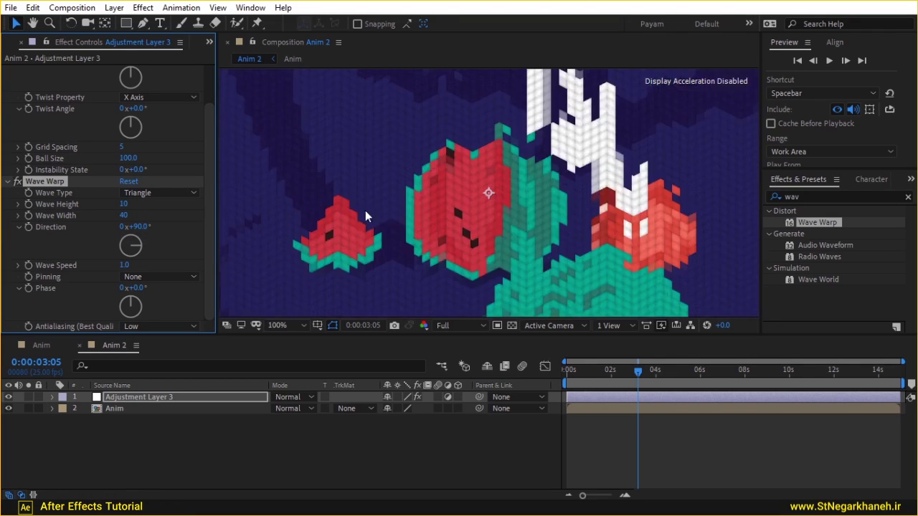
pyautogui.scroll(1, 365, 210)
pyautogui.scroll(2, 337, 170)
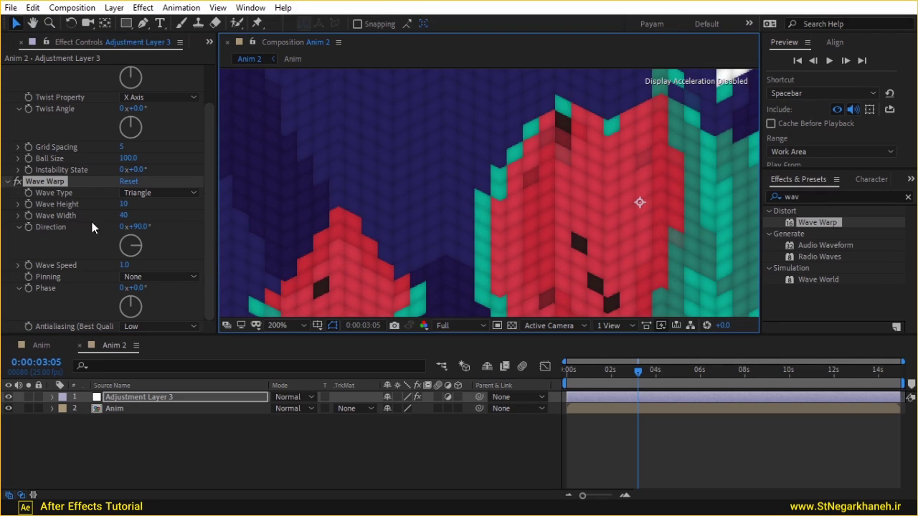
# Tune Wave Width and lower Wave Height toward width 12, height 6 for stitch-sized waves.
pyautogui.moveTo(123, 215)
pyautogui.mouseDown()
pyautogui.moveTo(4, 216)
pyautogui.moveTo(79, 219)
pyautogui.mouseUp()
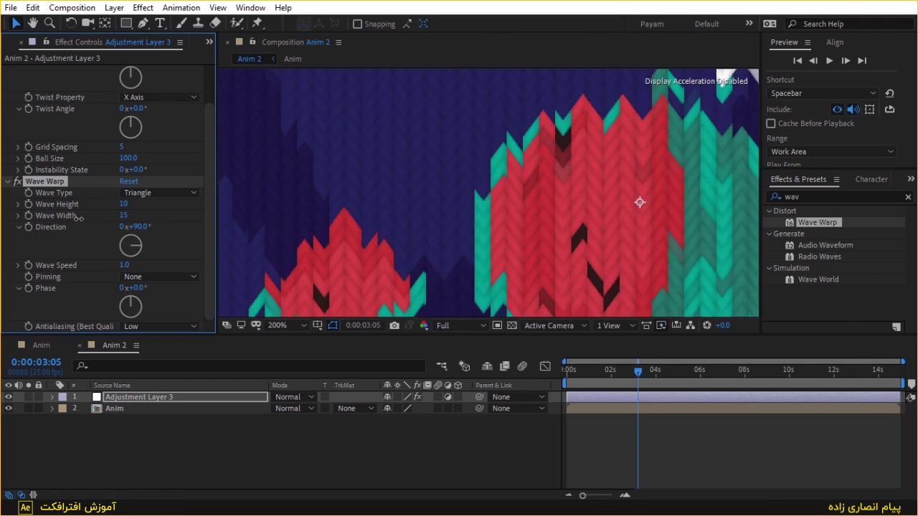
pyautogui.moveTo(77, 218); pyautogui.dragTo(66, 217)
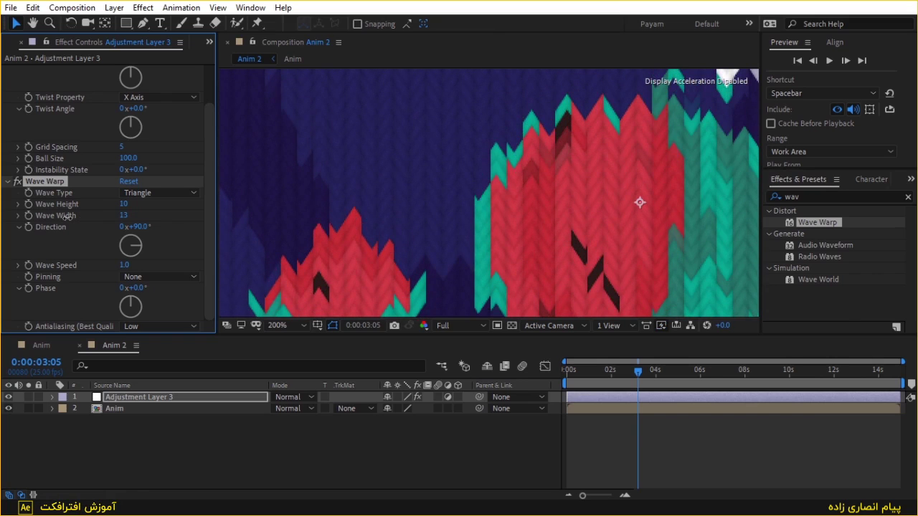
pyautogui.moveTo(66, 216); pyautogui.dragTo(70, 218)
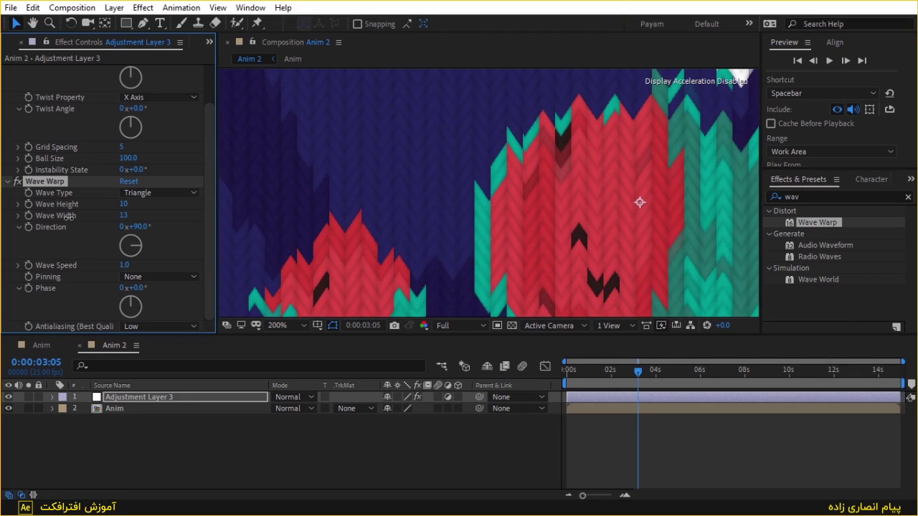
pyautogui.click(124, 215)
pyautogui.write('20')
pyautogui.press('Return')
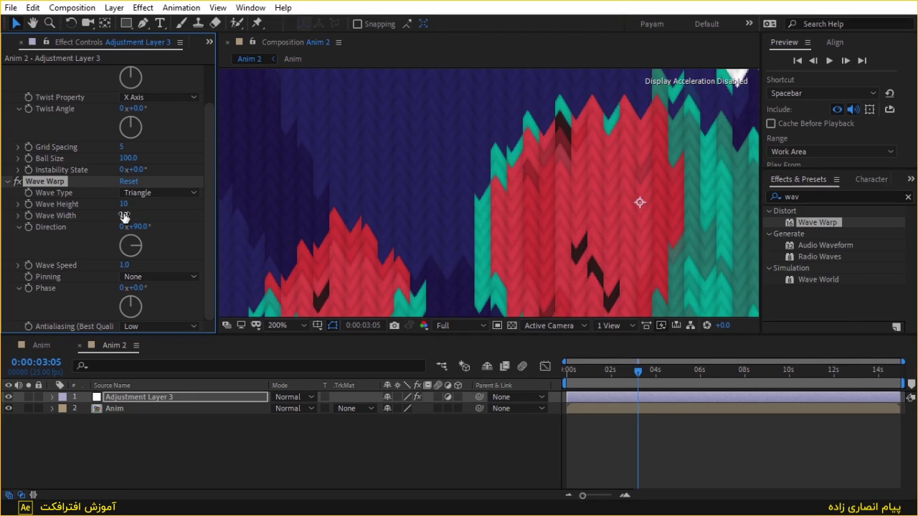
pyautogui.press(',')
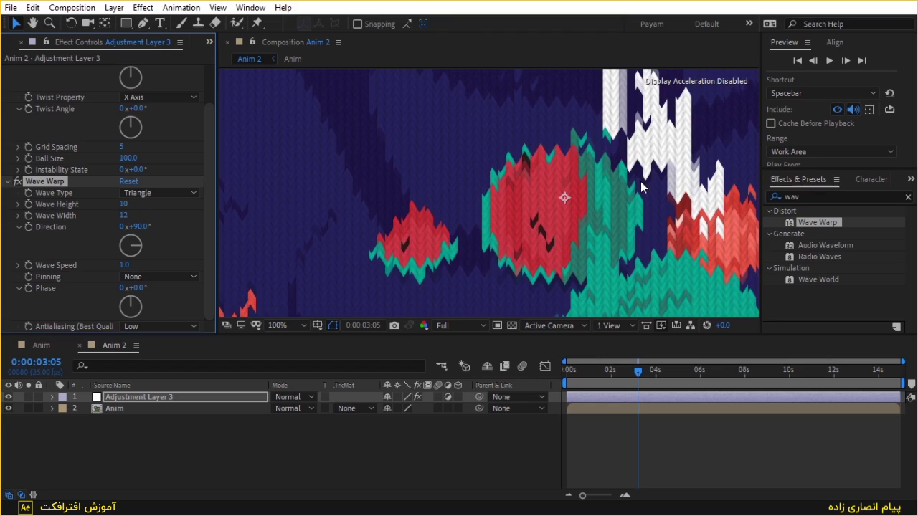
pyautogui.moveTo(123, 204); pyautogui.dragTo(123, 206)
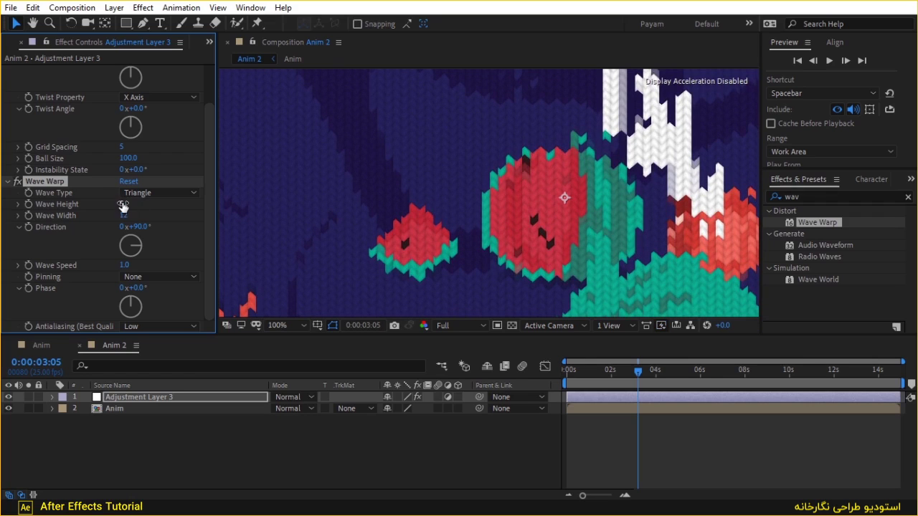
pyautogui.scroll(-2, 540, 163)
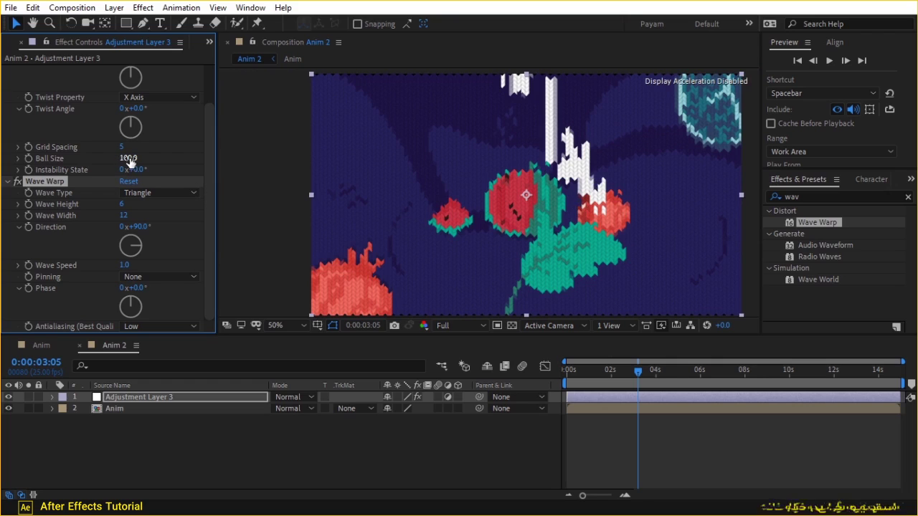
pyautogui.moveTo(129, 162); pyautogui.dragTo(127, 164)
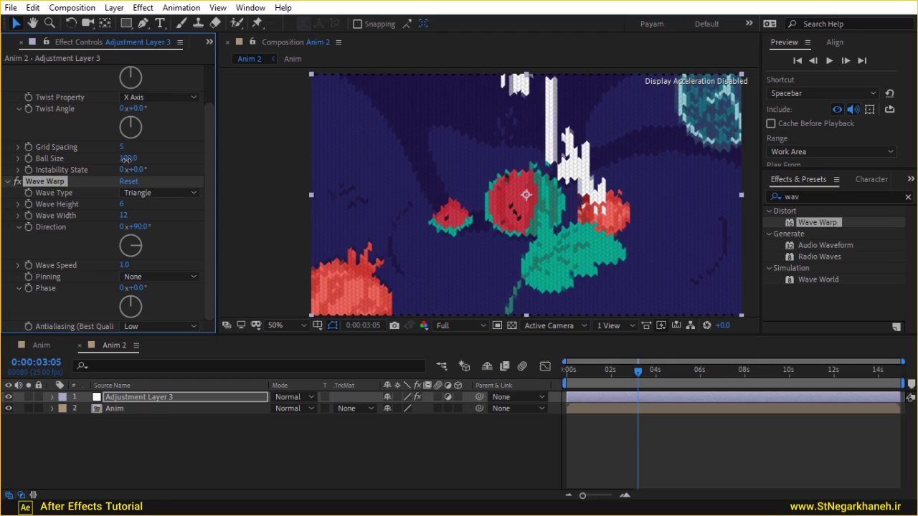
pyautogui.click(126, 159)
pyautogui.write('6')
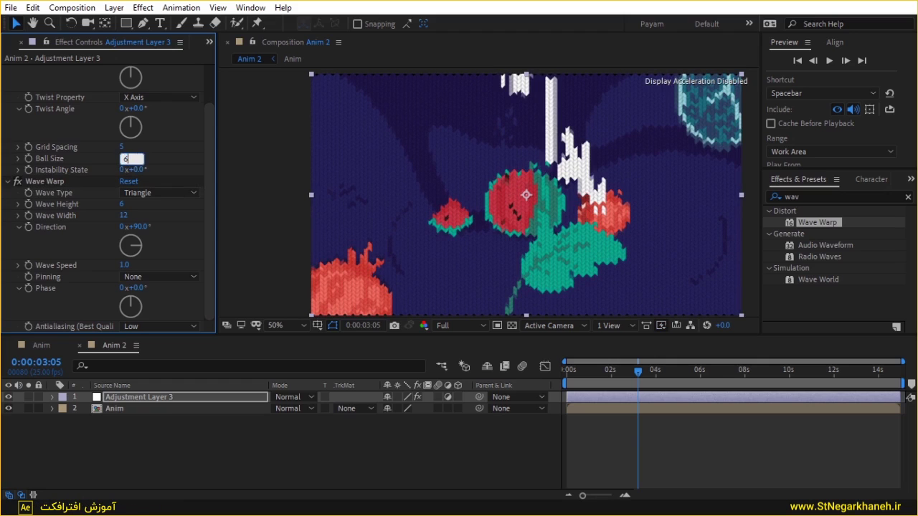
pyautogui.write('5')
pyautogui.press('Return')
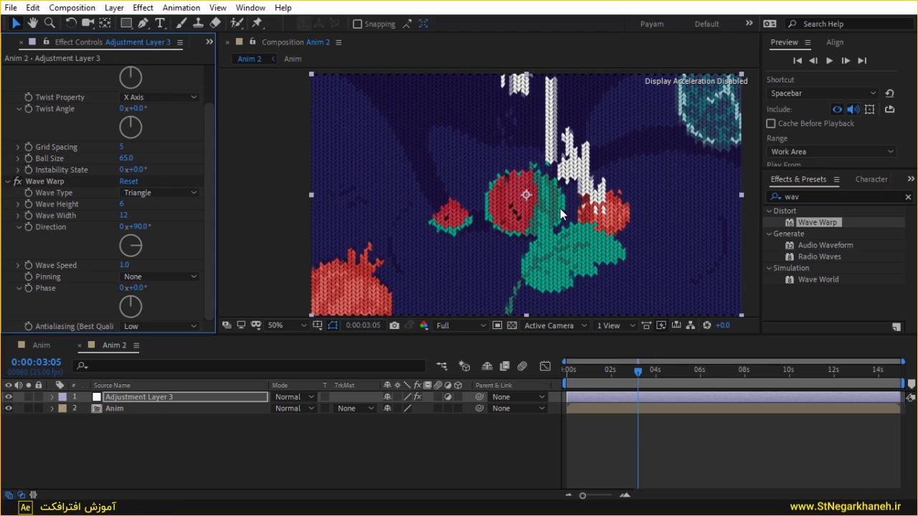
pyautogui.press('.')
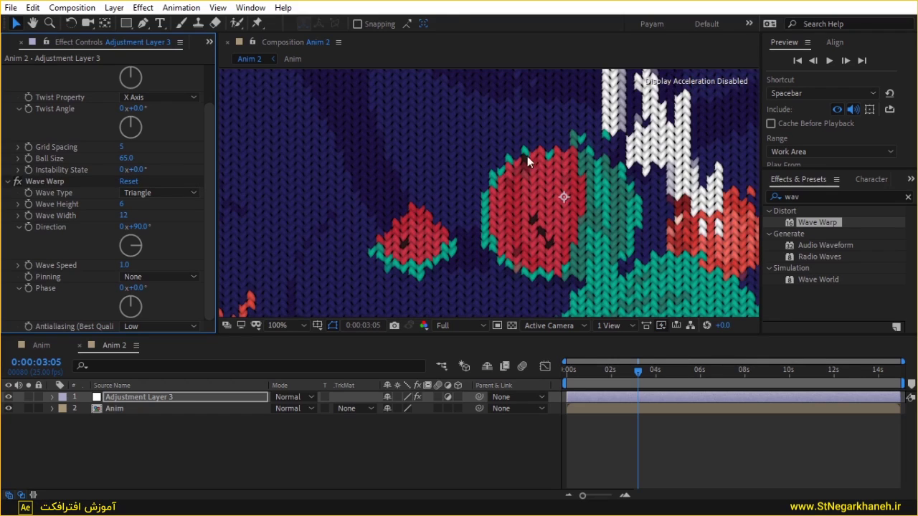
pyautogui.press(',')
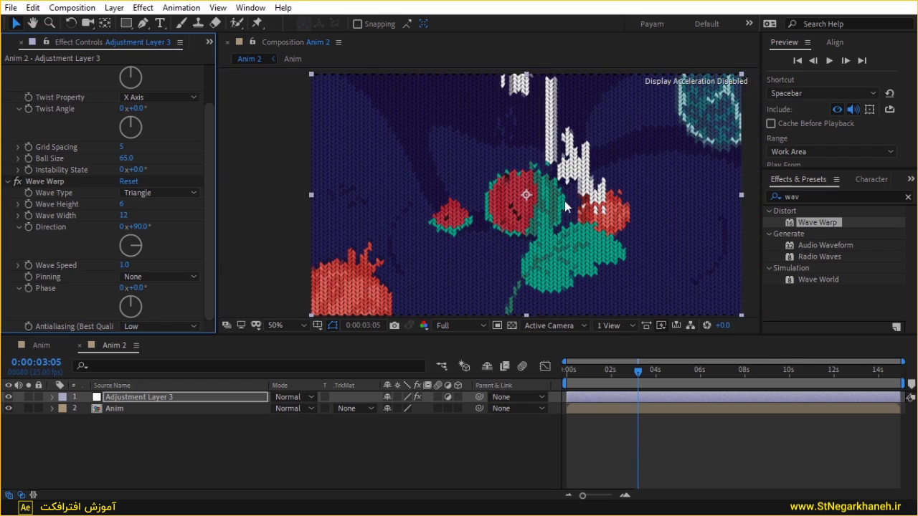
pyautogui.press('.')
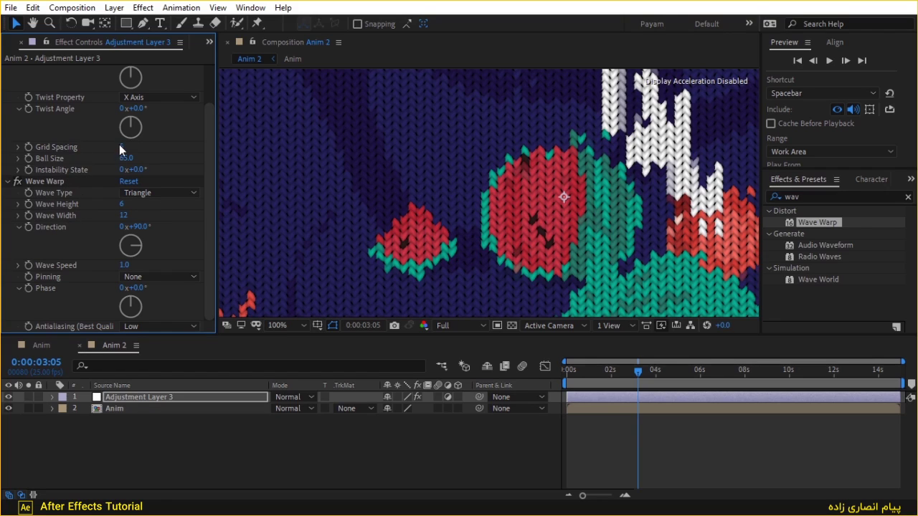
# Try CC Ball Action Grid Spacing values of 3 and then 10.
pyautogui.moveTo(122, 146); pyautogui.dragTo(173, 144)
pyautogui.click(122, 147)
pyautogui.write('3')
pyautogui.press('Return')
pyautogui.scroll(-2, 427, 190)
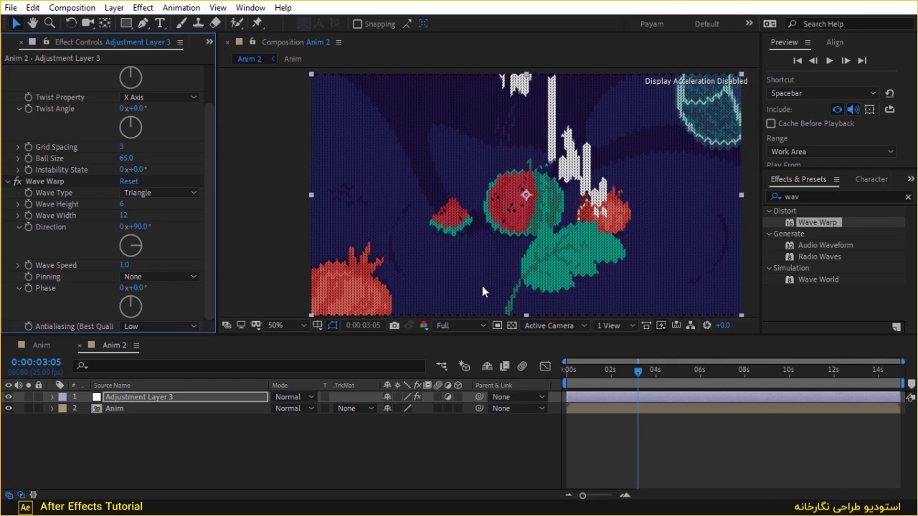
pyautogui.click(123, 147)
pyautogui.write('10')
pyautogui.press('Return')
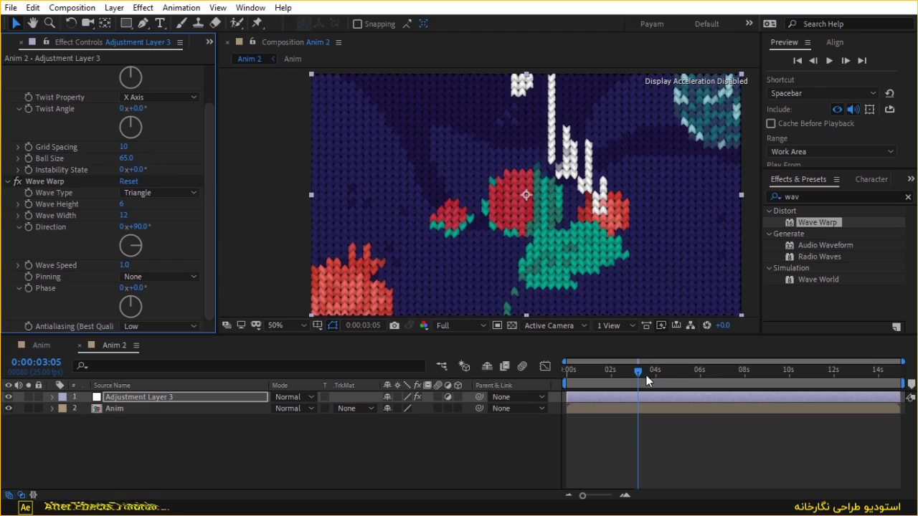
# At the greeting-text frame, try Grid Spacing 2, settle on 5, and inspect the knit up close.
pyautogui.moveTo(646, 375); pyautogui.dragTo(674, 375)
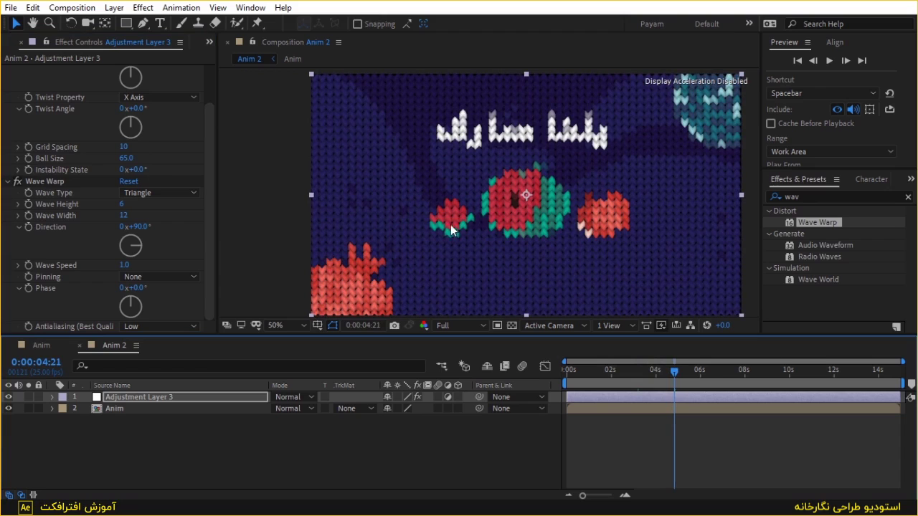
pyautogui.click(123, 146)
pyautogui.write('2')
pyautogui.press('Return')
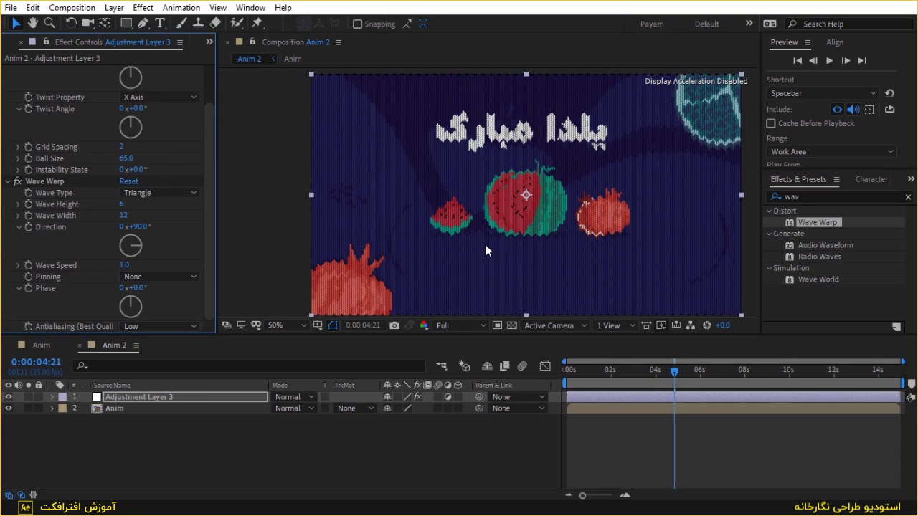
pyautogui.press('.')
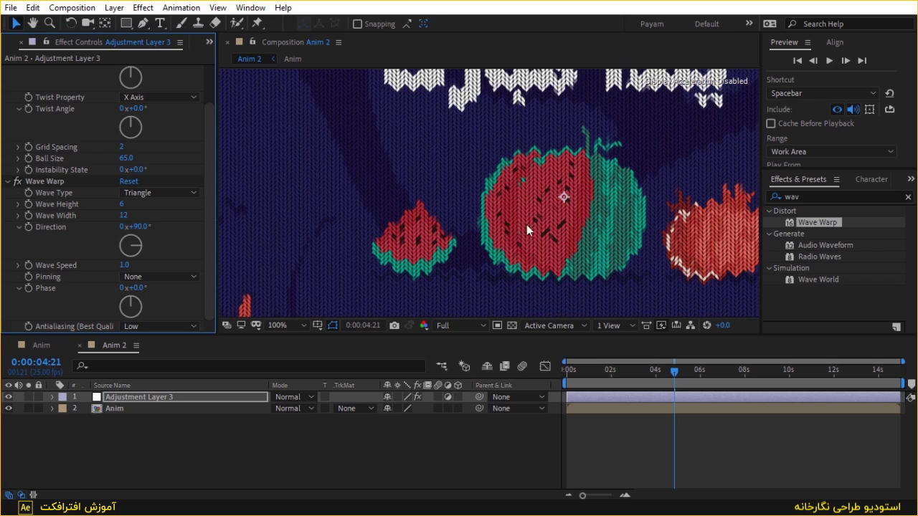
pyautogui.press(',')
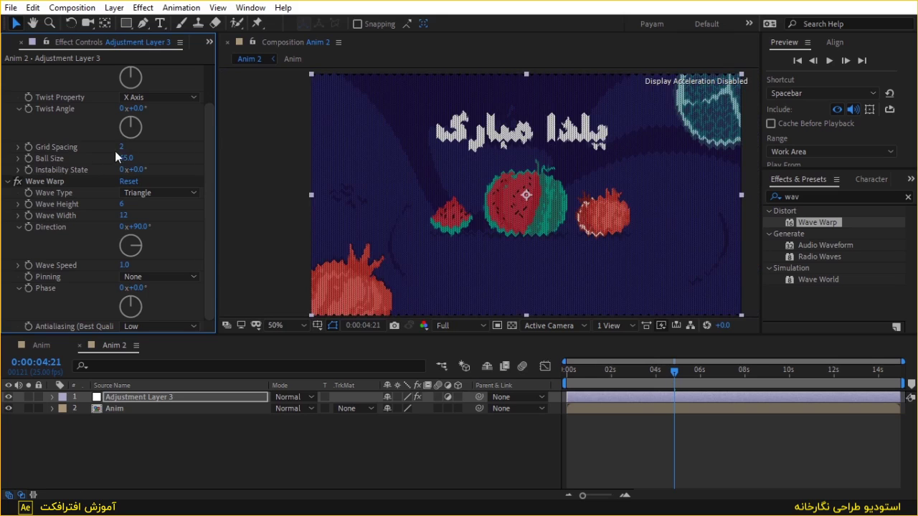
pyautogui.moveTo(122, 147); pyautogui.dragTo(123, 148)
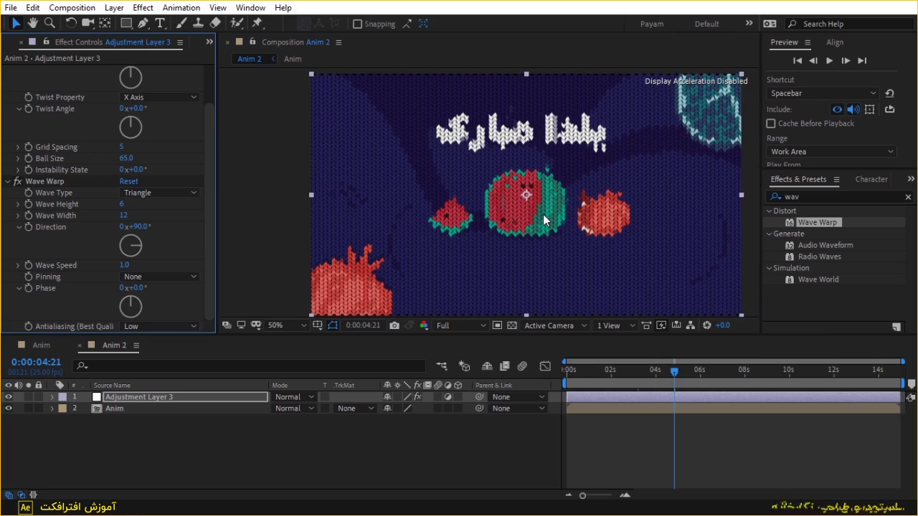
pyautogui.press('.')
pyautogui.moveTo(476, 79); pyautogui.dragTo(447, 181)
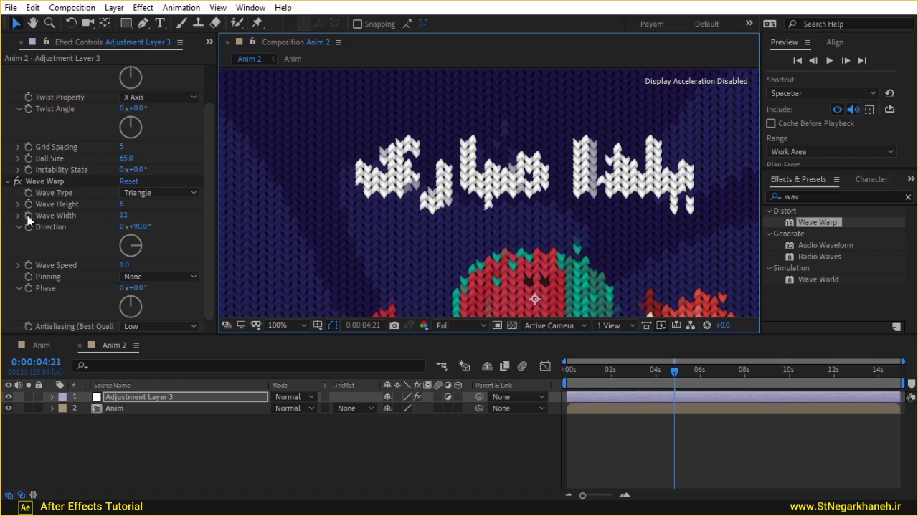
# Give Wave Width the expression effect("CC Ball Action")("Grid Spacing") via pick whip.
pyautogui.keyDown('alt'); pyautogui.click(27, 216); pyautogui.keyUp('alt')
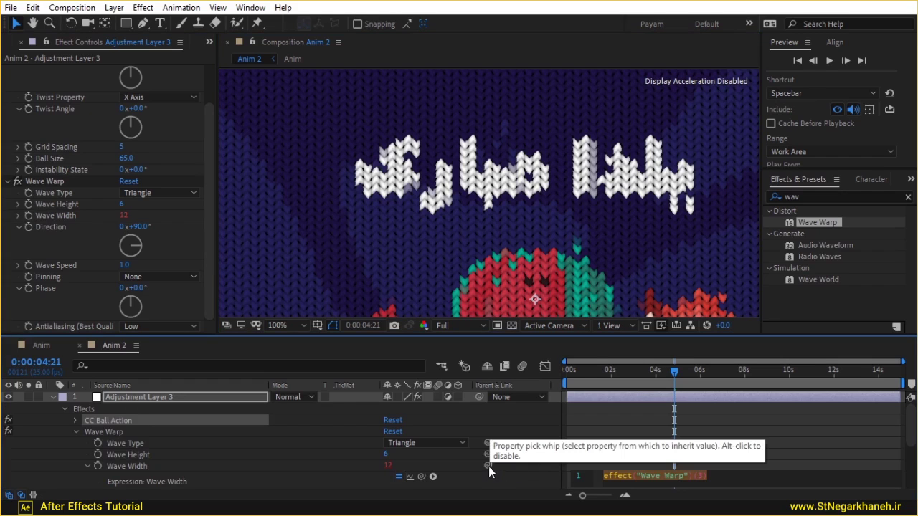
pyautogui.moveTo(488, 464); pyautogui.dragTo(60, 148)
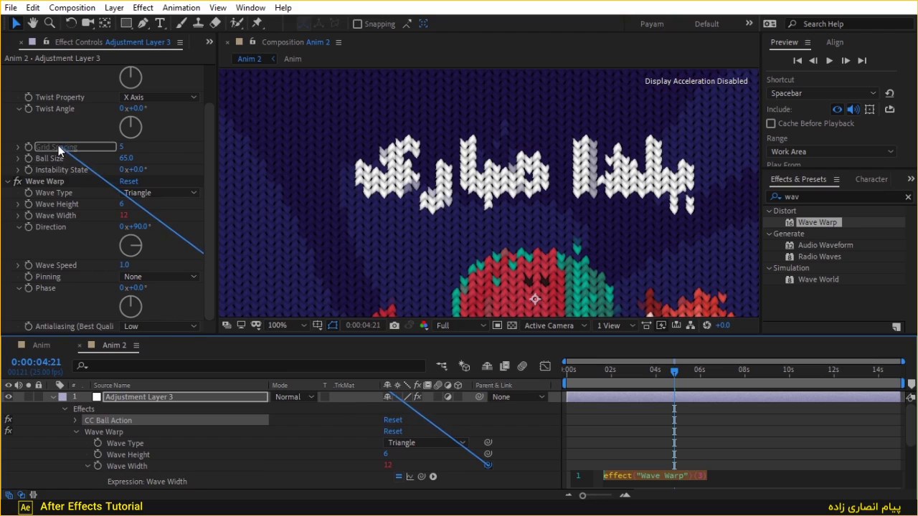
pyautogui.moveTo(60, 145)
pyautogui.mouseDown()
pyautogui.moveTo(545, 480)
pyautogui.moveTo(300, 473)
pyautogui.mouseUp()
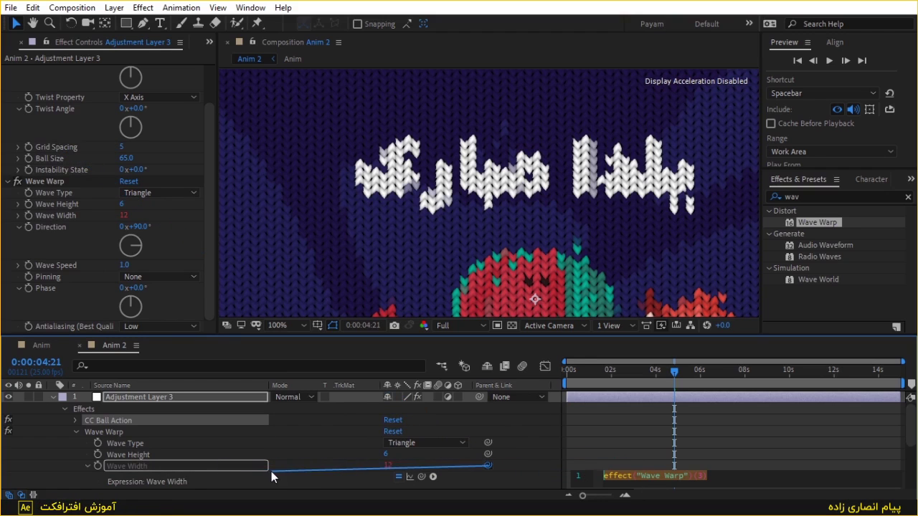
pyautogui.moveTo(295, 469); pyautogui.dragTo(68, 151)
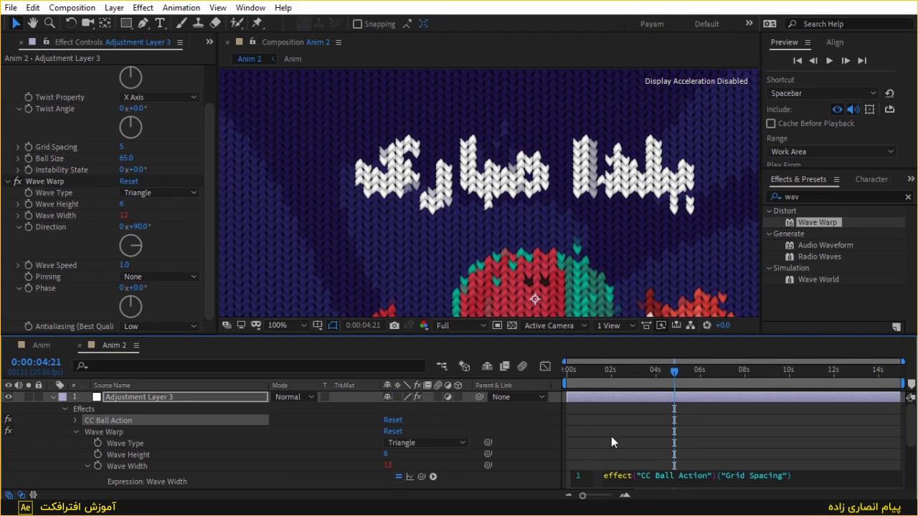
# Append *2+2 to the Wave Width expression.
pyautogui.click(809, 488)
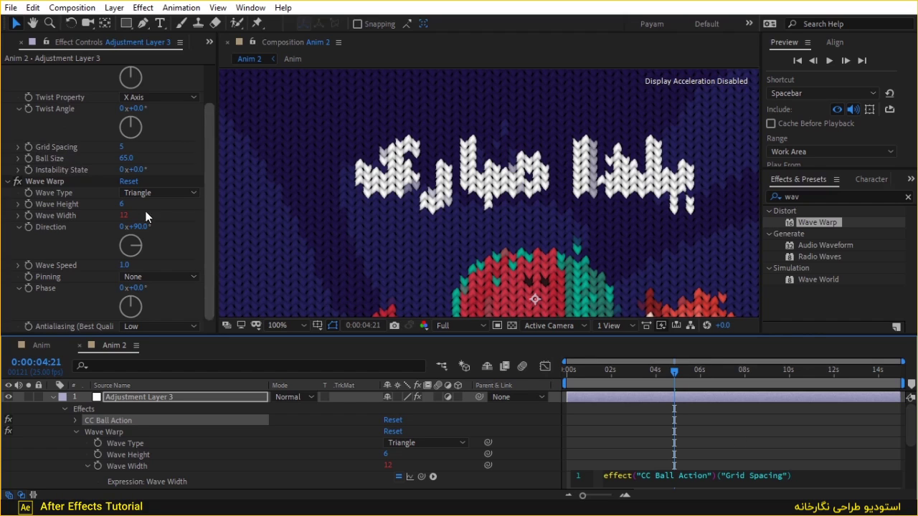
pyautogui.click(178, 249)
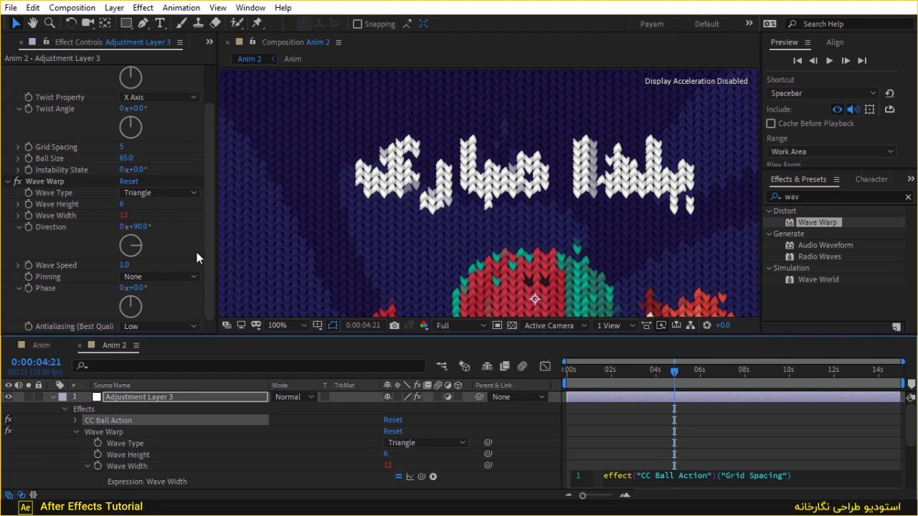
pyautogui.write('*')
pyautogui.write('2+2')
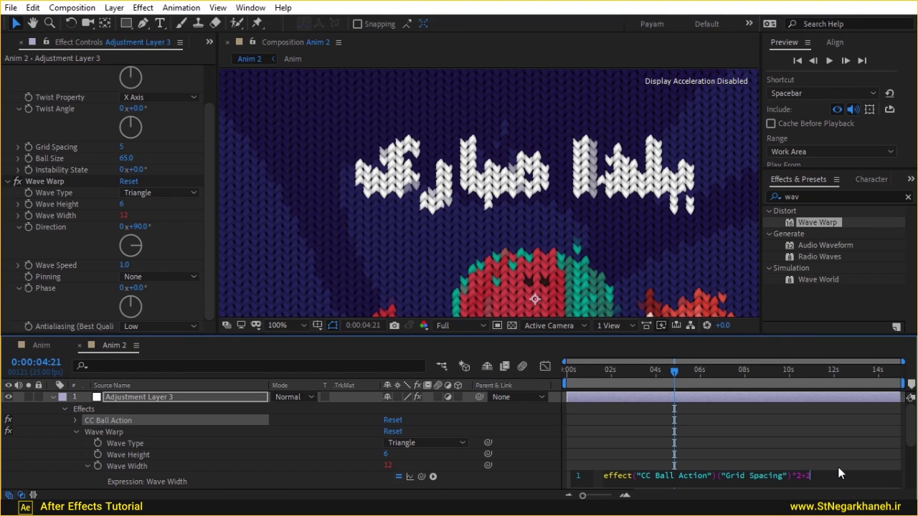
pyautogui.click(799, 463)
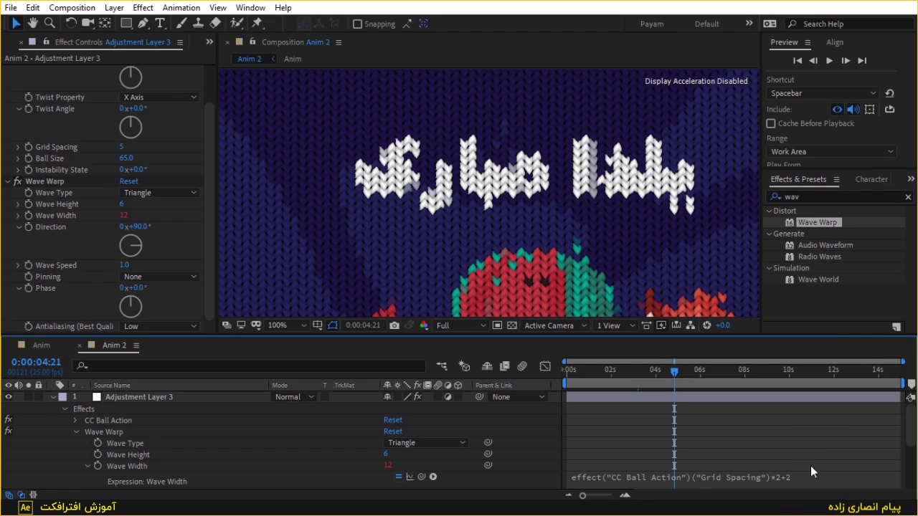
# Rework the expression to (effect("CC Ball Action")("Grid Spacing")*2)+2 and commit it.
pyautogui.click(811, 475)
pyautogui.click(829, 477)
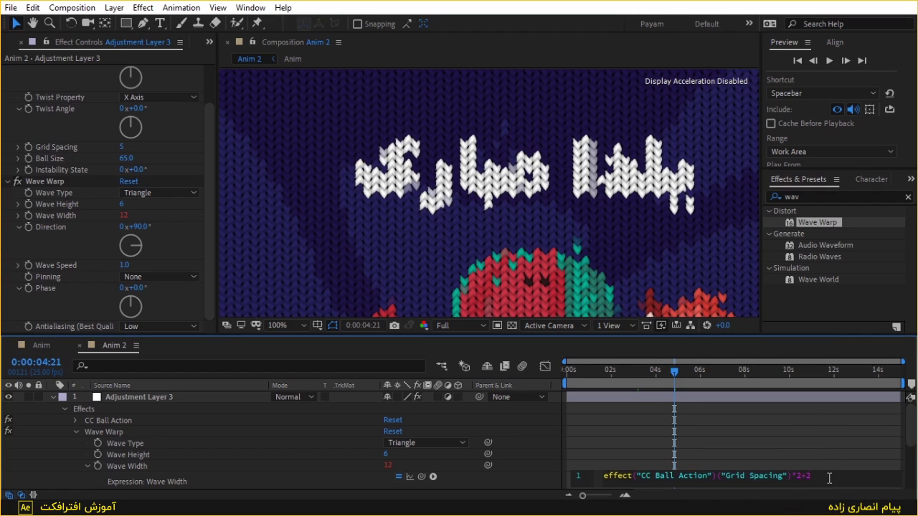
pyautogui.moveTo(829, 477); pyautogui.dragTo(799, 479)
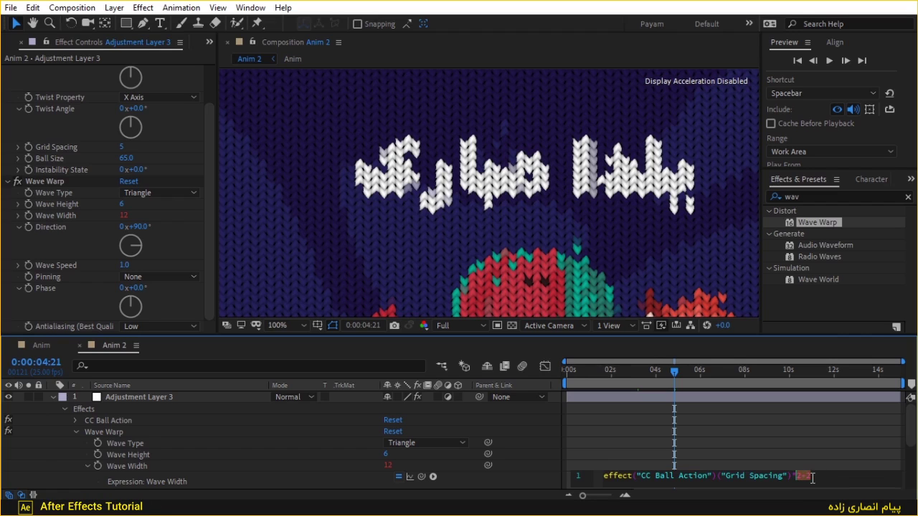
pyautogui.click(793, 461)
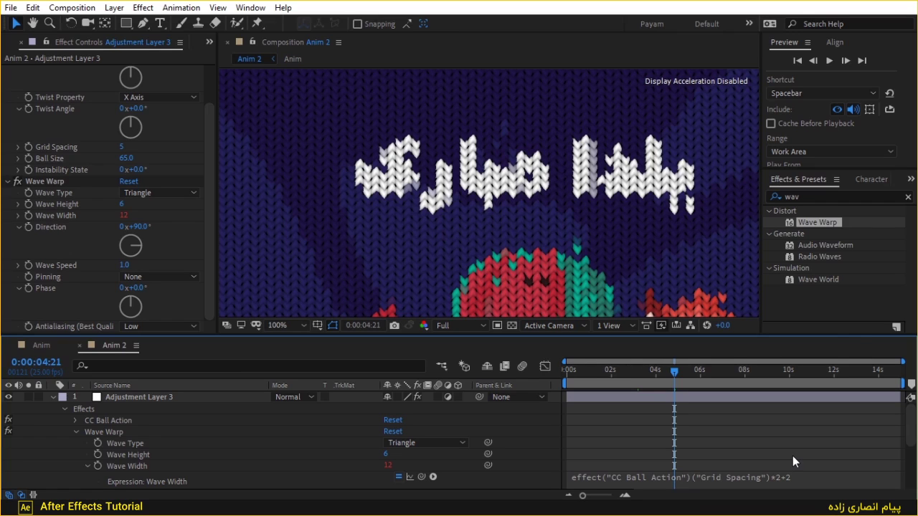
pyautogui.click(818, 476)
pyautogui.click(819, 477)
pyautogui.moveTo(820, 477); pyautogui.dragTo(599, 475)
pyautogui.press('BackSpace')
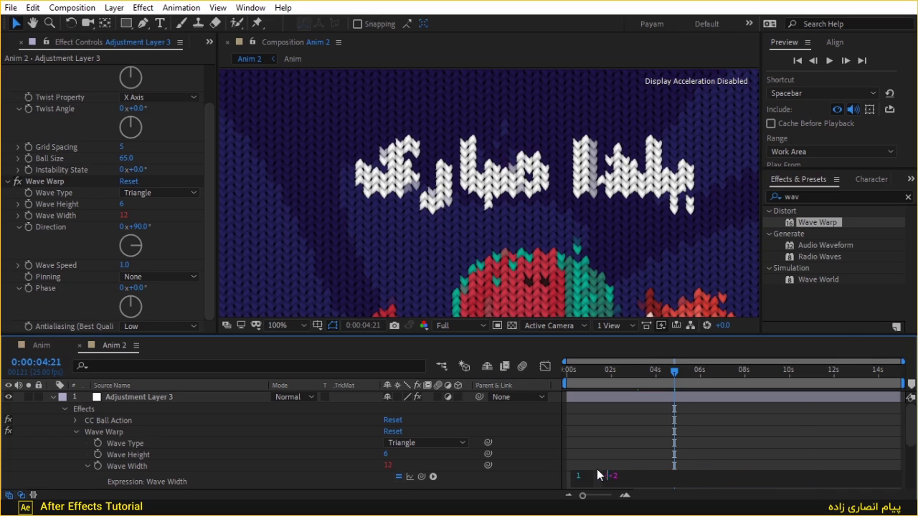
pyautogui.hotkey('ctrl', 'z')
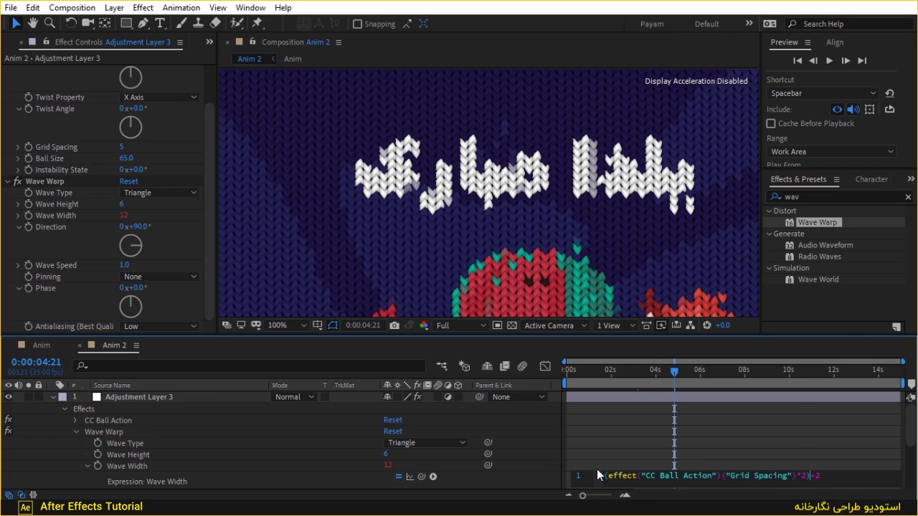
pyautogui.click(766, 417)
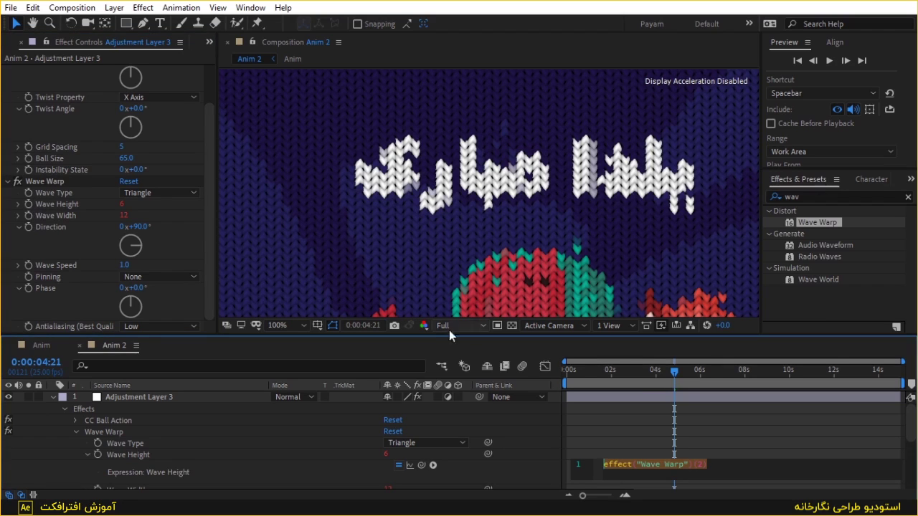
# Link Wave Height to Wave Width with the expression effect("Wave Warp")("Wave Width")/2.
pyautogui.moveTo(488, 453)
pyautogui.mouseDown()
pyautogui.moveTo(55, 215)
pyautogui.moveTo(84, 216)
pyautogui.mouseUp()
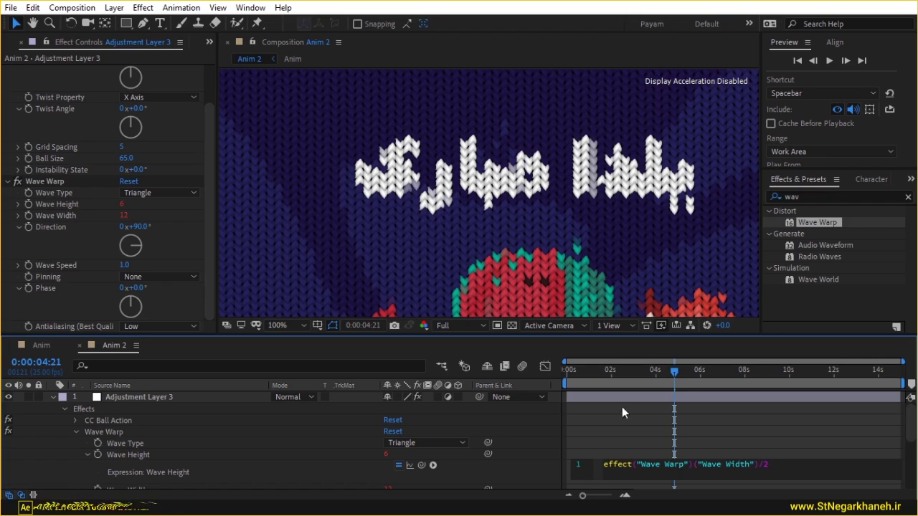
pyautogui.click(535, 430)
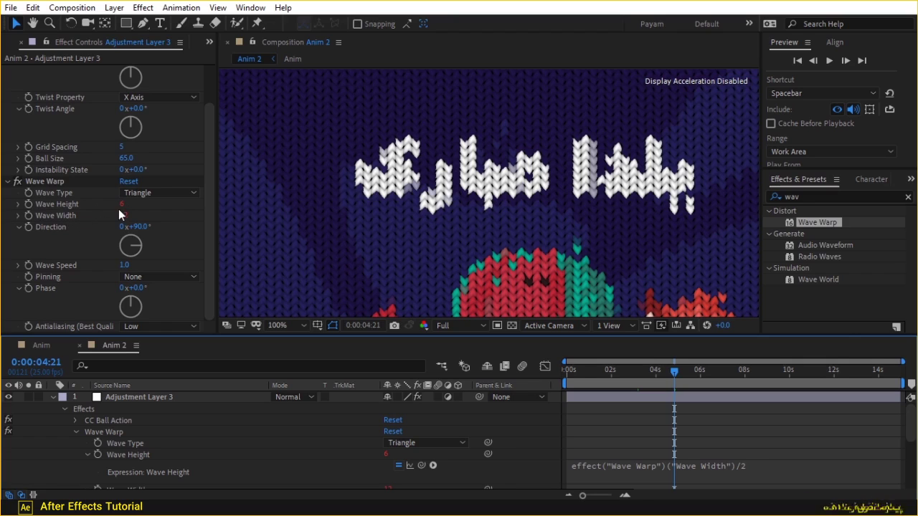
# Test the linked expressions with Grid Spacing values 3, 5 and 6.
pyautogui.click(122, 148)
pyautogui.write('3')
pyautogui.press('Return')
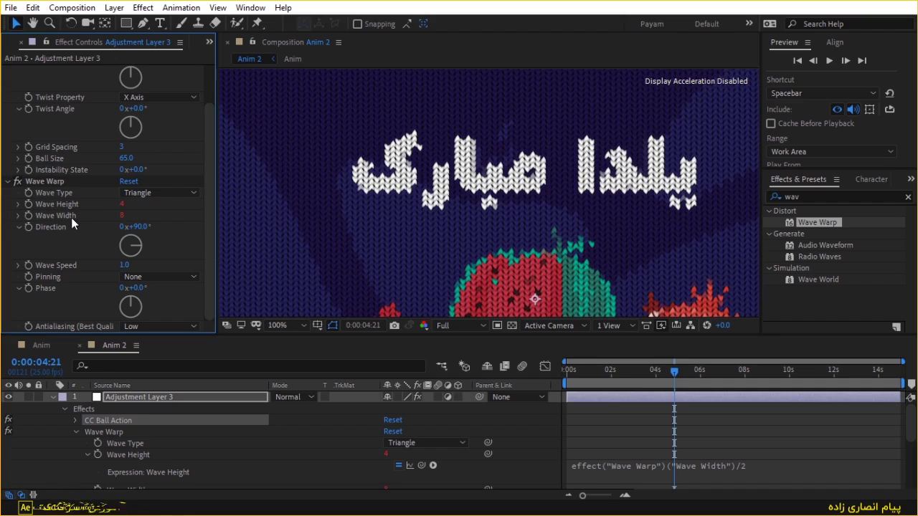
pyautogui.press(',')
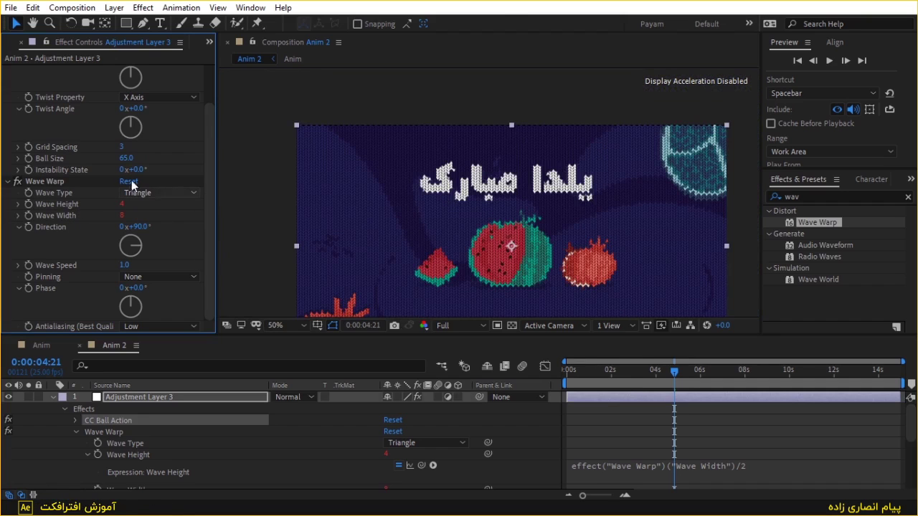
pyautogui.click(122, 147)
pyautogui.write('5')
pyautogui.press('Return')
pyautogui.click(122, 147)
pyautogui.write('6')
pyautogui.press('Return')
# Try Grid Spacing 2, then finish at 5 so Wave Width and Height read 12 and 6.
pyautogui.moveTo(122, 148); pyautogui.dragTo(121, 150)
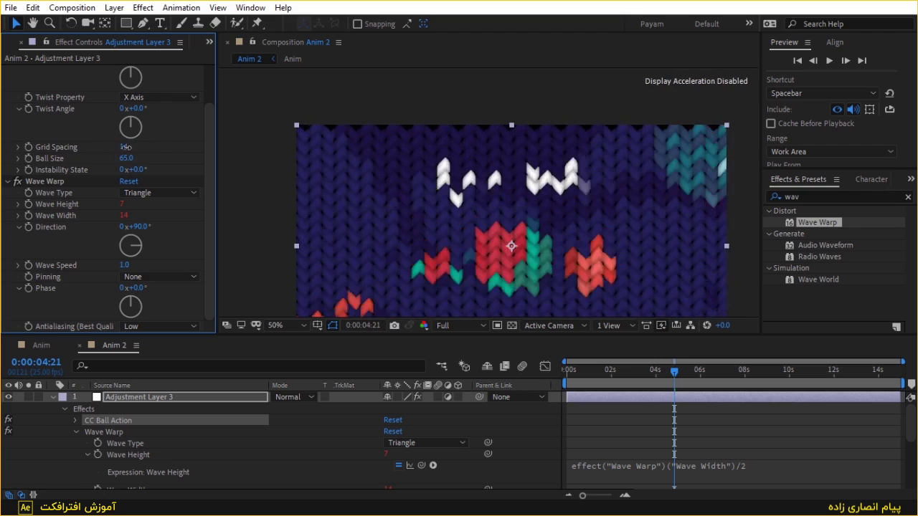
pyautogui.click(122, 151)
pyautogui.write('2')
pyautogui.press('Return')
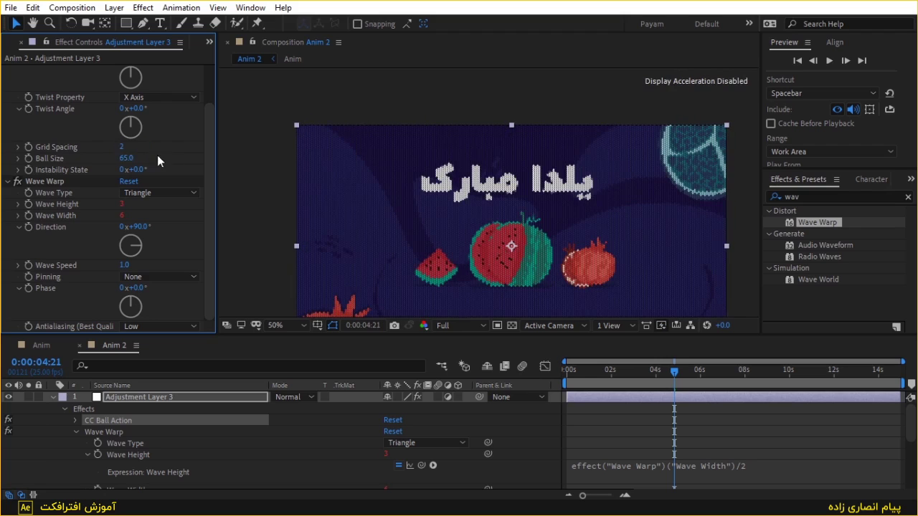
pyautogui.click(121, 148)
pyautogui.write('5')
pyautogui.press('Return')
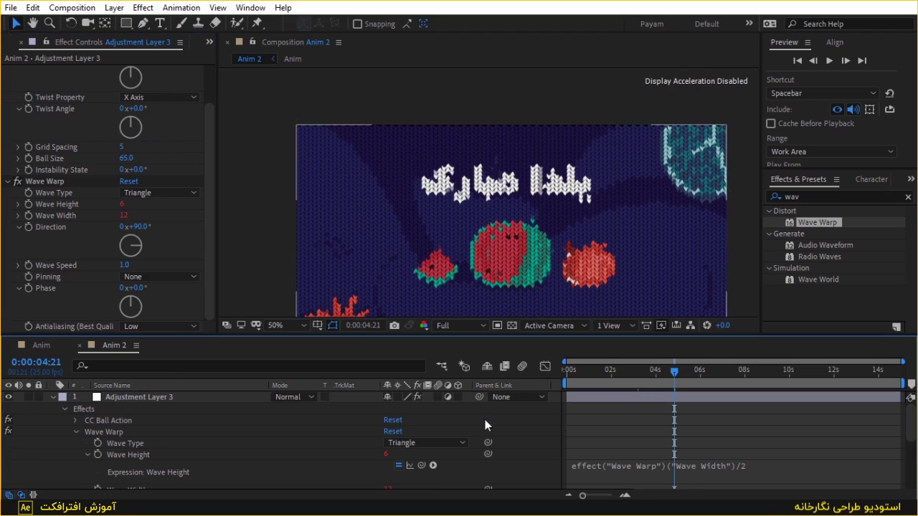
pyautogui.press(',')
pyautogui.press('.')
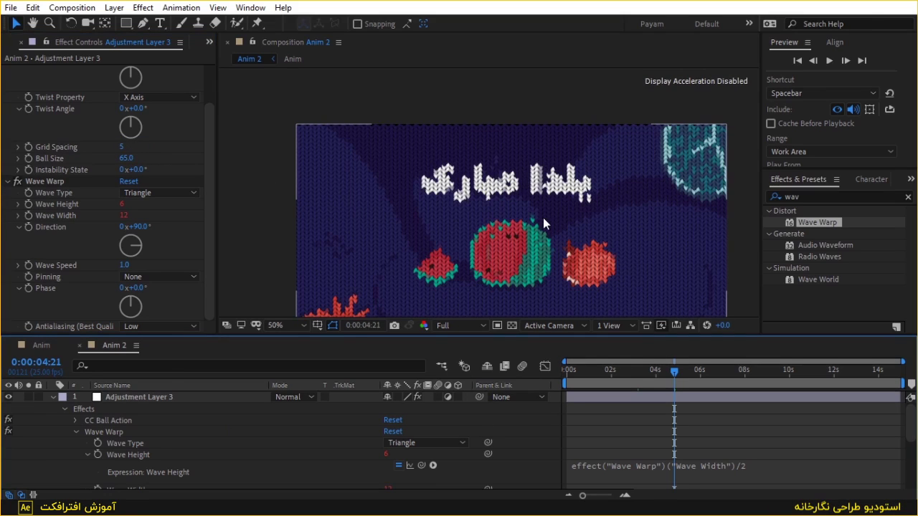
pyautogui.scroll(2, 21, 121)
# Collapse the existing effects and apply Turbulent Displace, found via 'turb', to Adjustment Layer 3.
pyautogui.click(7, 71)
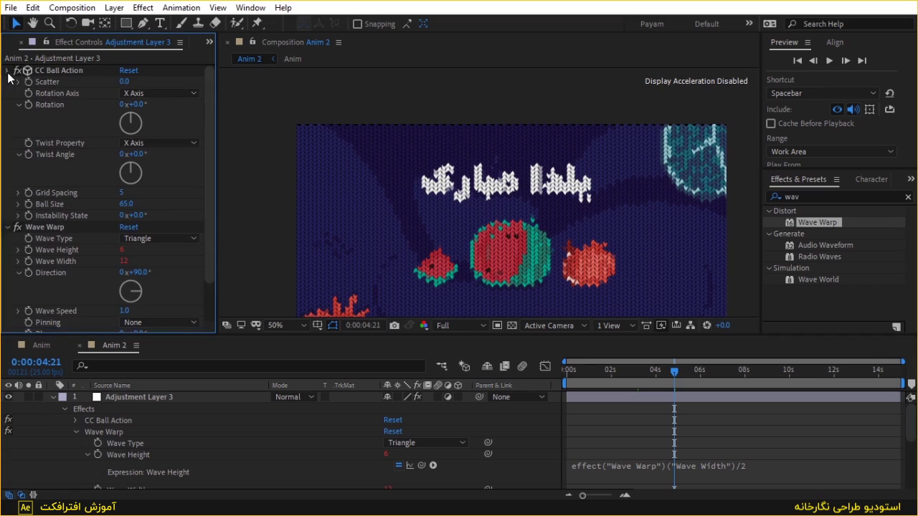
pyautogui.click(7, 82)
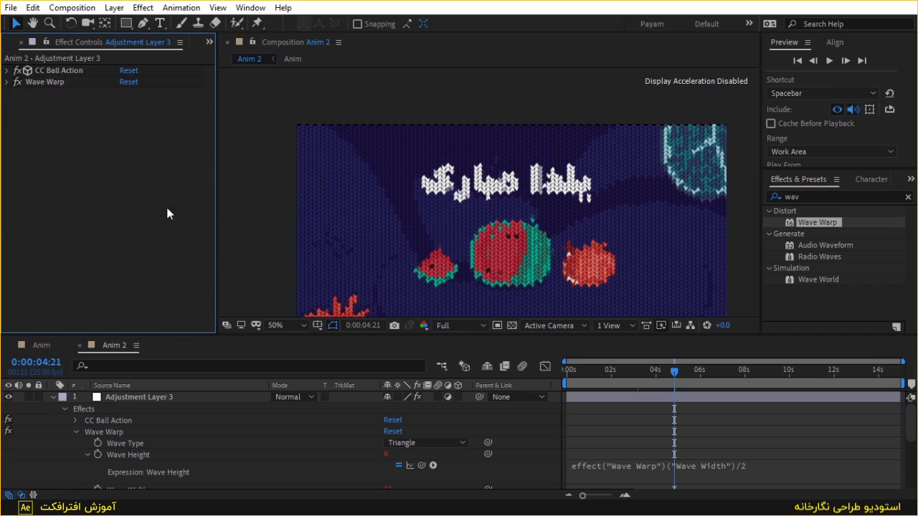
pyautogui.click(810, 196)
pyautogui.write('tu')
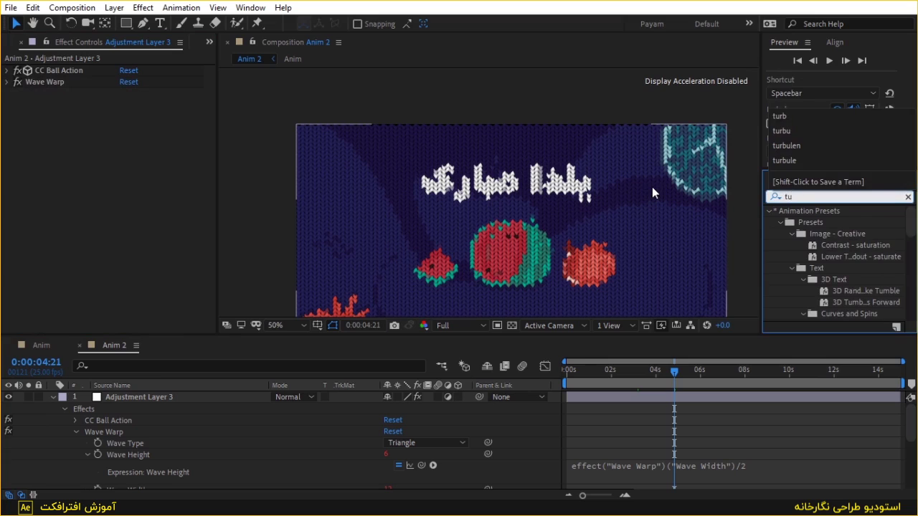
pyautogui.write('rb')
pyautogui.moveTo(828, 222); pyautogui.dragTo(170, 178)
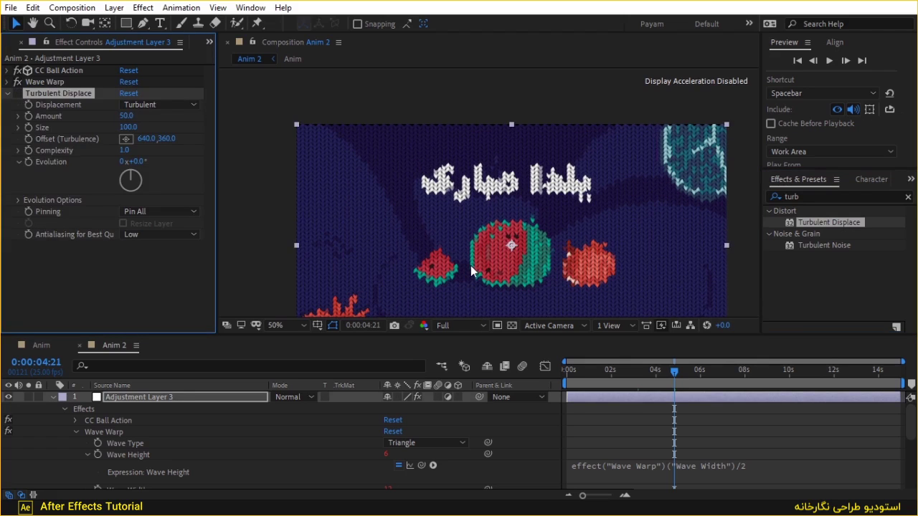
# Set Turbulent Displace Size to 10 and Amount to 20.
pyautogui.press('.')
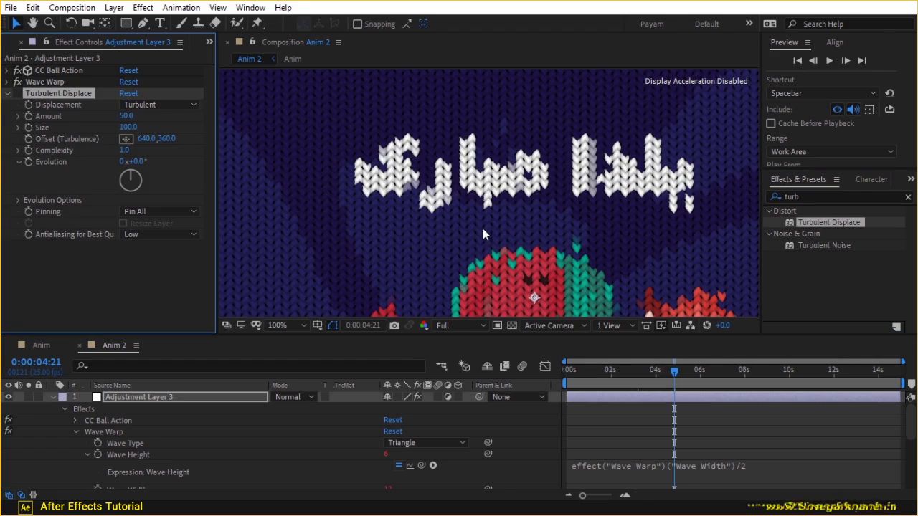
pyautogui.press(',')
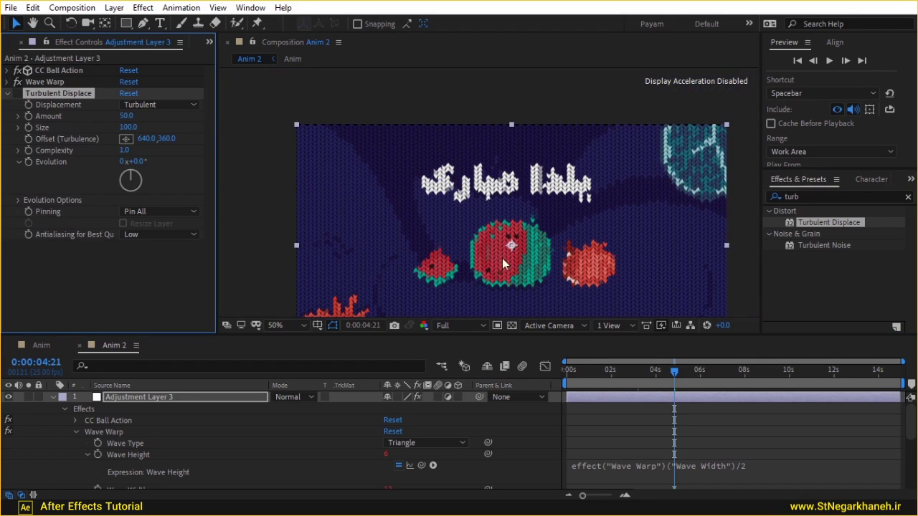
pyautogui.click(17, 93)
pyautogui.press('.')
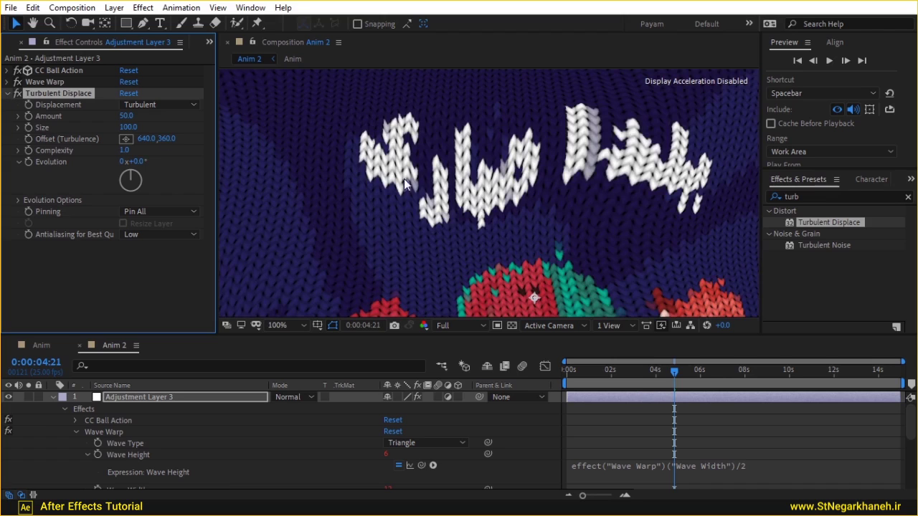
pyautogui.click(128, 126)
pyautogui.write('10')
pyautogui.press('Return')
pyautogui.click(128, 116)
pyautogui.write('20')
pyautogui.press('Return')
# Toggle Turbulent Displace off and on to compare the roughened knit at several zoom levels.
pyautogui.press(',')
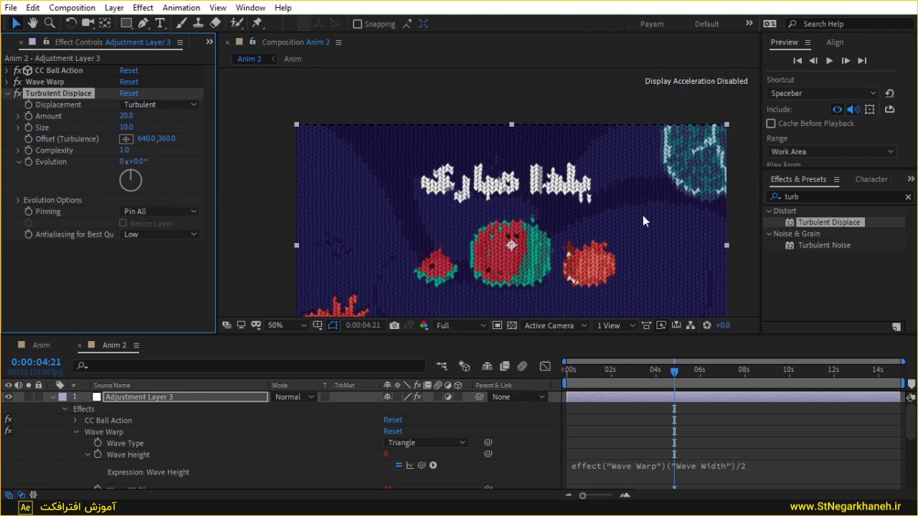
pyautogui.click(16, 96)
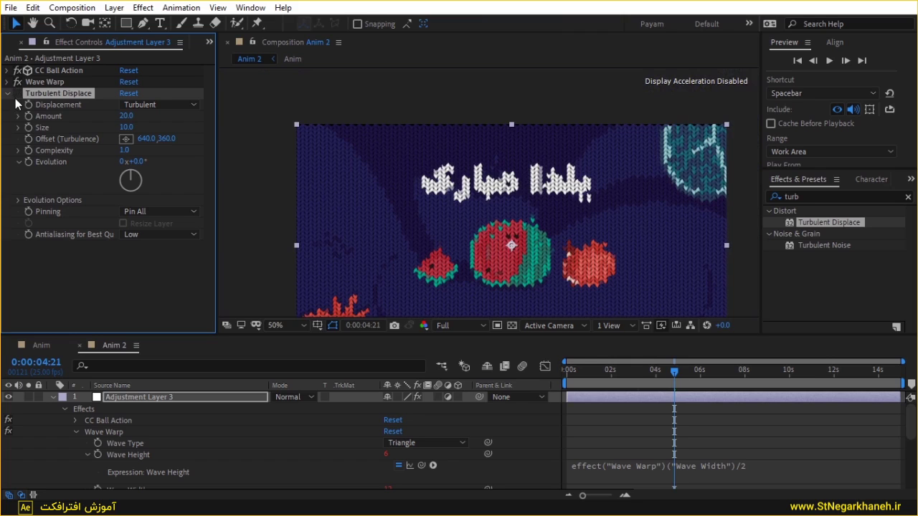
pyautogui.click(17, 93)
pyautogui.press('.')
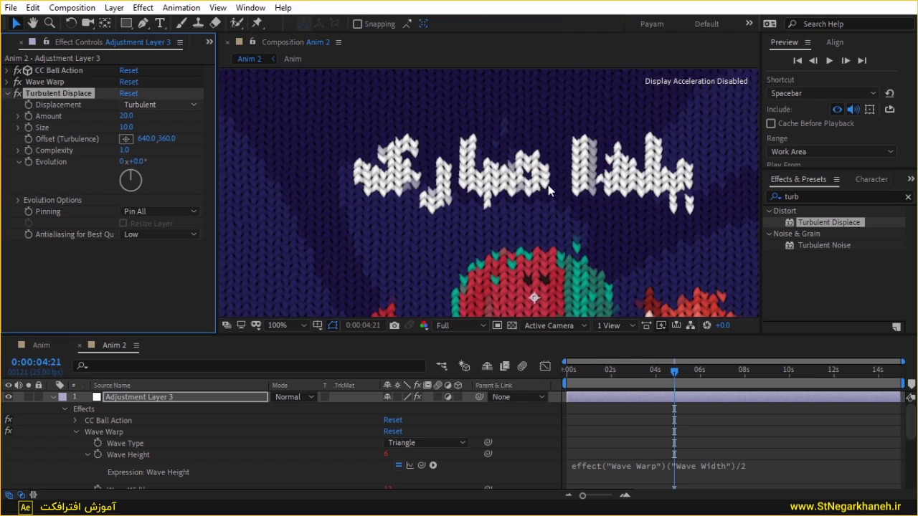
pyautogui.press(',')
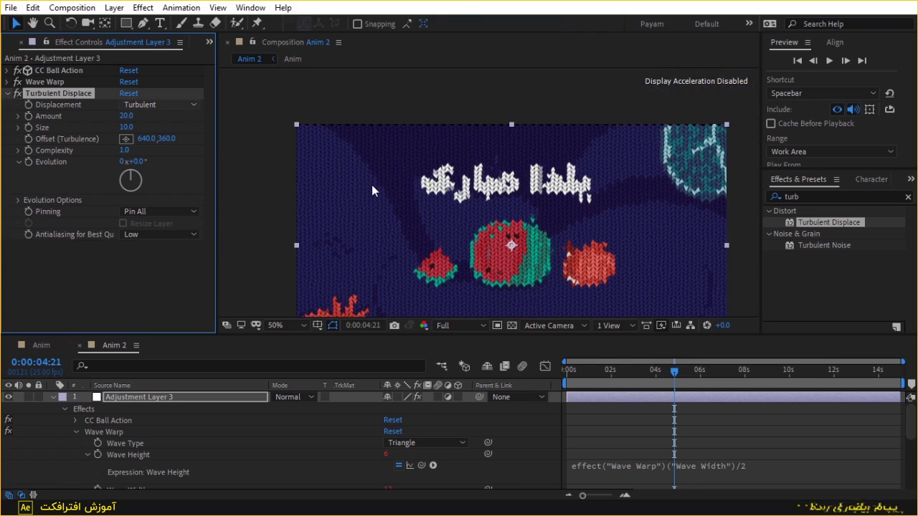
pyautogui.press(',')
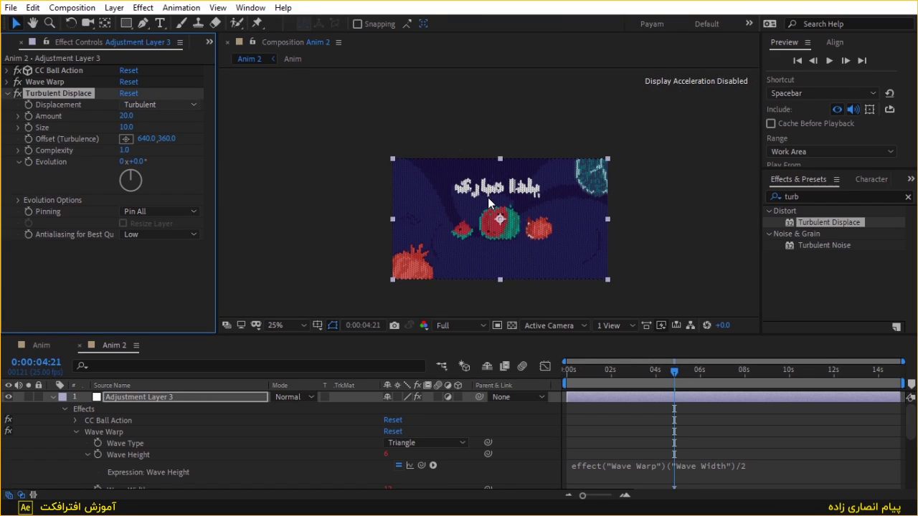
pyautogui.moveTo(548, 250); pyautogui.dragTo(533, 260)
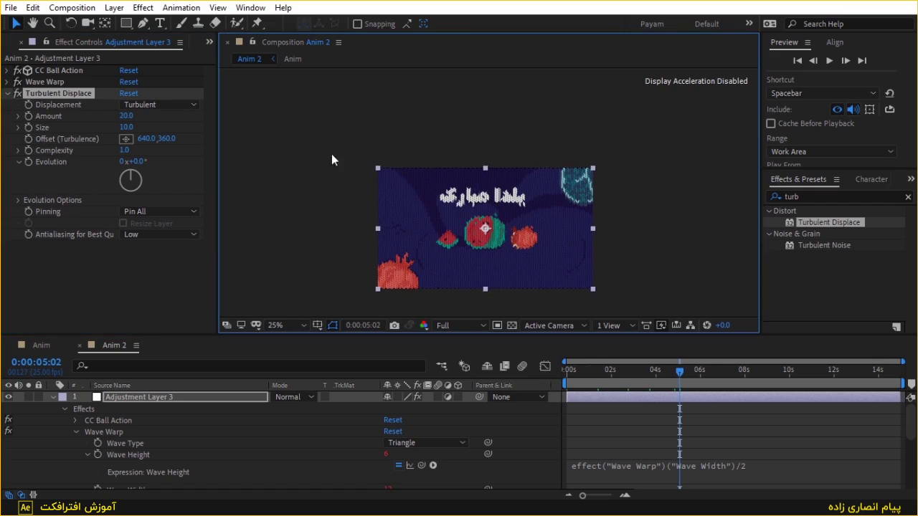
# Nest Anim 2 inside a new composition and add a white solid layer.
pyautogui.click(208, 42)
pyautogui.click(230, 59)
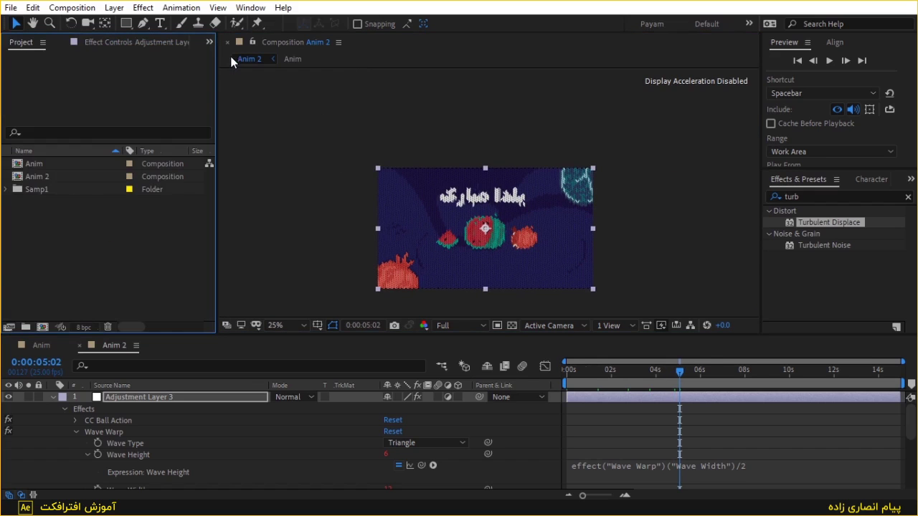
pyautogui.moveTo(45, 176); pyautogui.dragTo(42, 327)
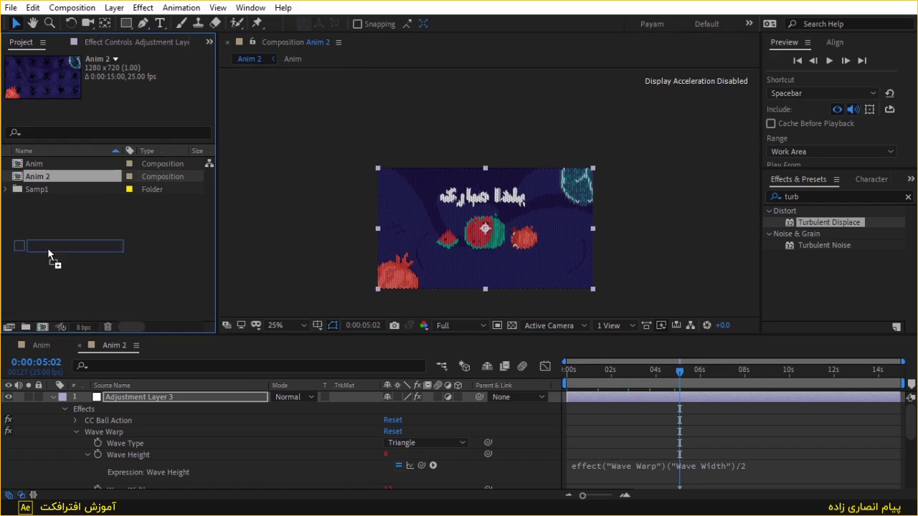
pyautogui.rightClick(207, 431)
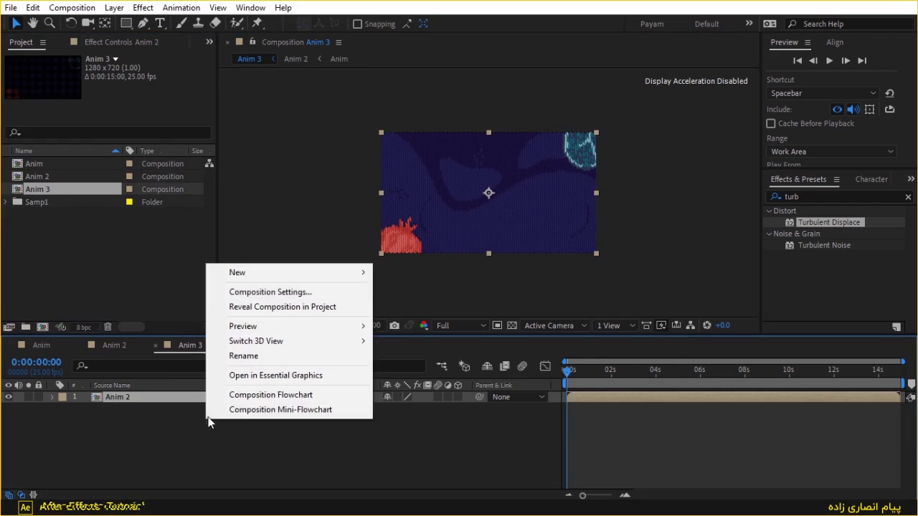
pyautogui.moveTo(266, 279)
pyautogui.click(427, 308)
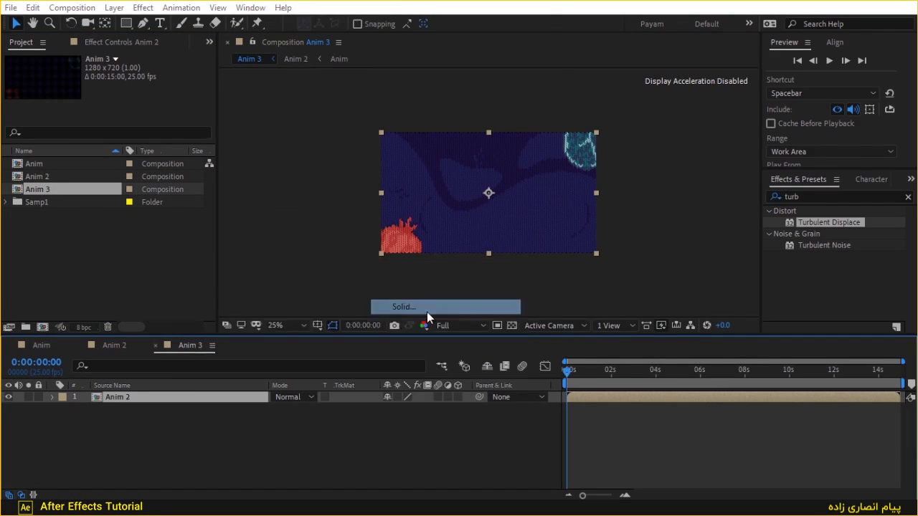
pyautogui.click(459, 277)
# Apply Venetian Blinds to the white solid with 50% Transition Completion and horizontal stripes.
pyautogui.hotkey('ctrl', '5')
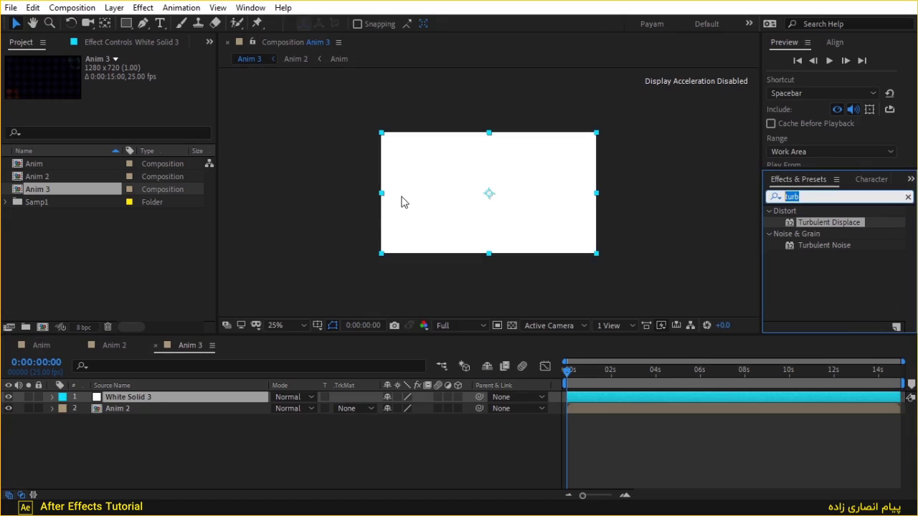
pyautogui.write('ven')
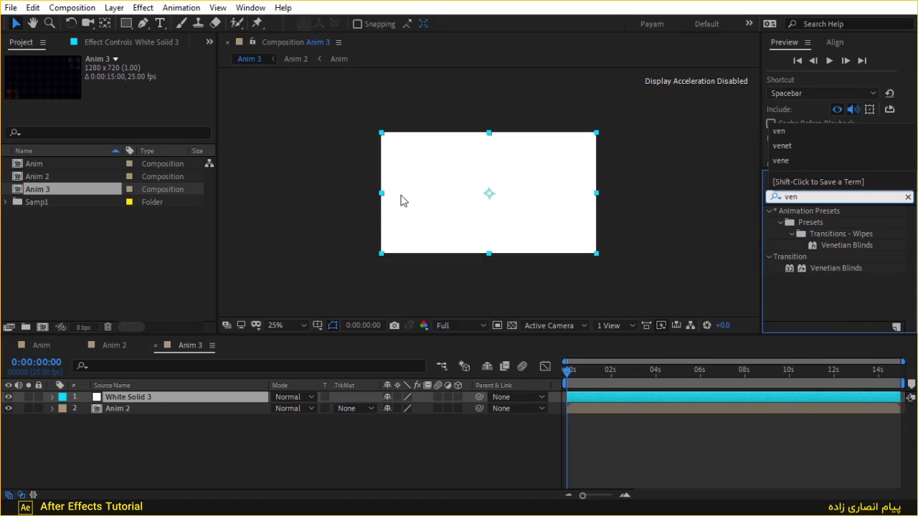
pyautogui.moveTo(837, 268); pyautogui.dragTo(547, 192)
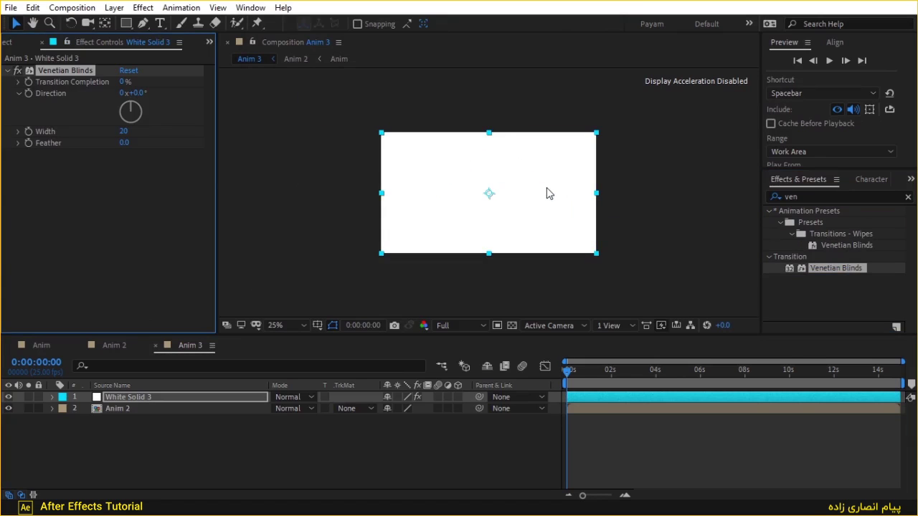
pyautogui.press('.')
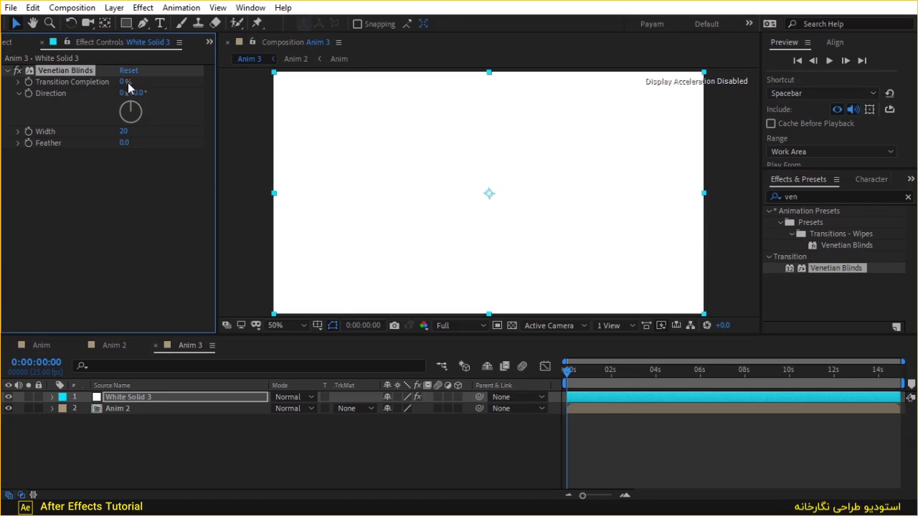
pyautogui.click(125, 82)
pyautogui.write('50')
pyautogui.press('Return')
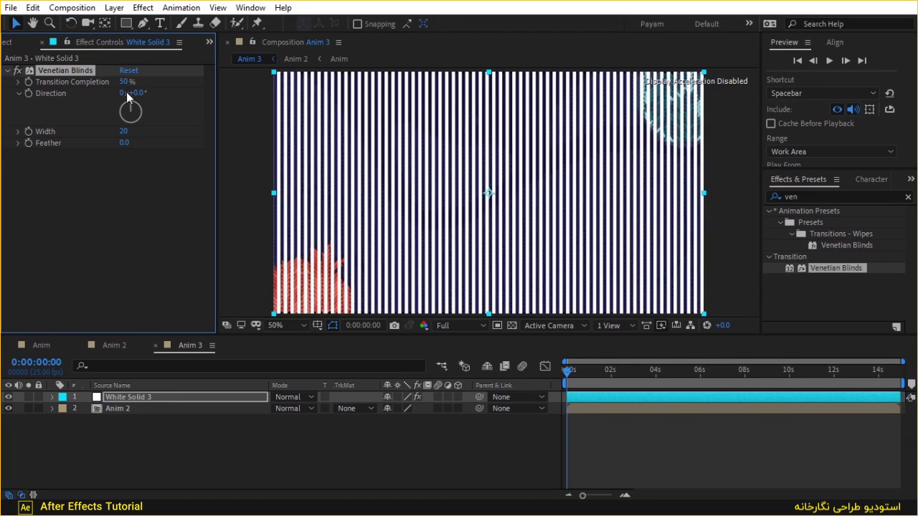
pyautogui.click(139, 93)
pyautogui.write('0')
pyautogui.press('Return')
# Add Wave Warp to the striped solid, set to Noise with Wave Width 15.
pyautogui.click(846, 198)
pyautogui.write('w')
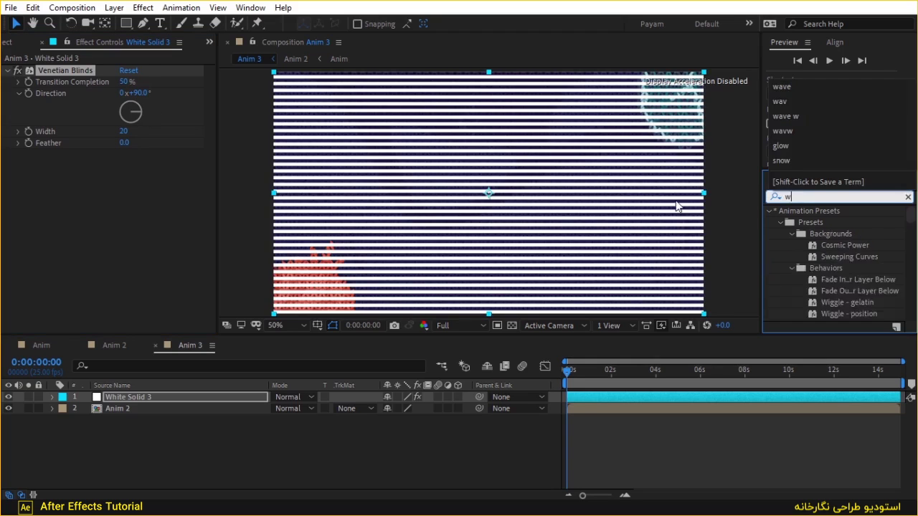
pyautogui.write('ave')
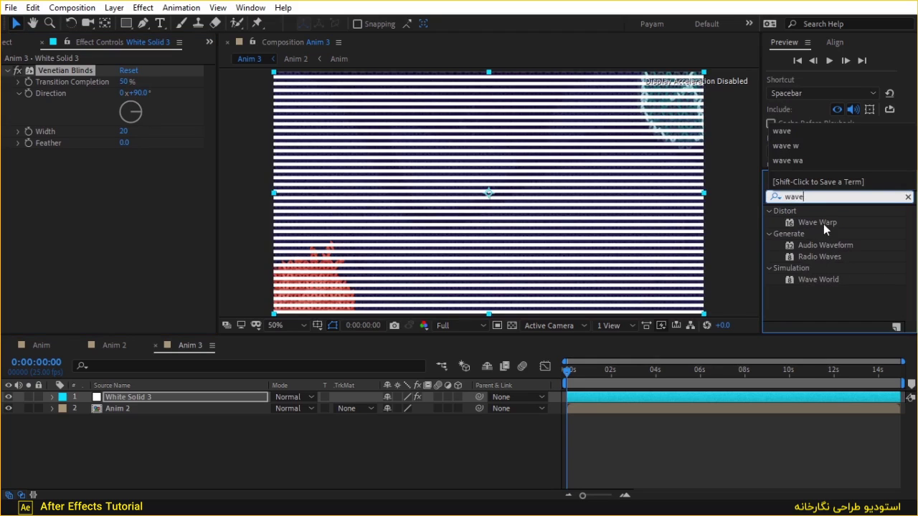
pyautogui.moveTo(823, 224); pyautogui.dragTo(155, 185)
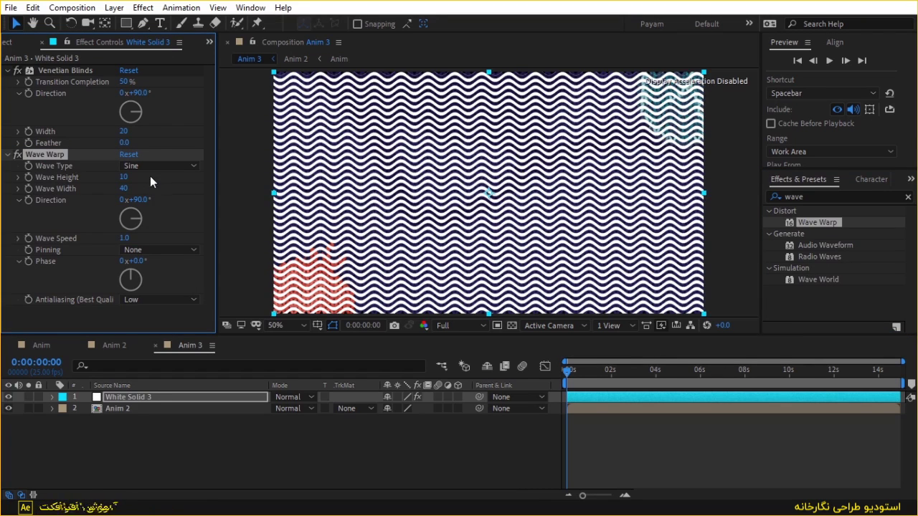
pyautogui.click(157, 166)
pyautogui.click(175, 282)
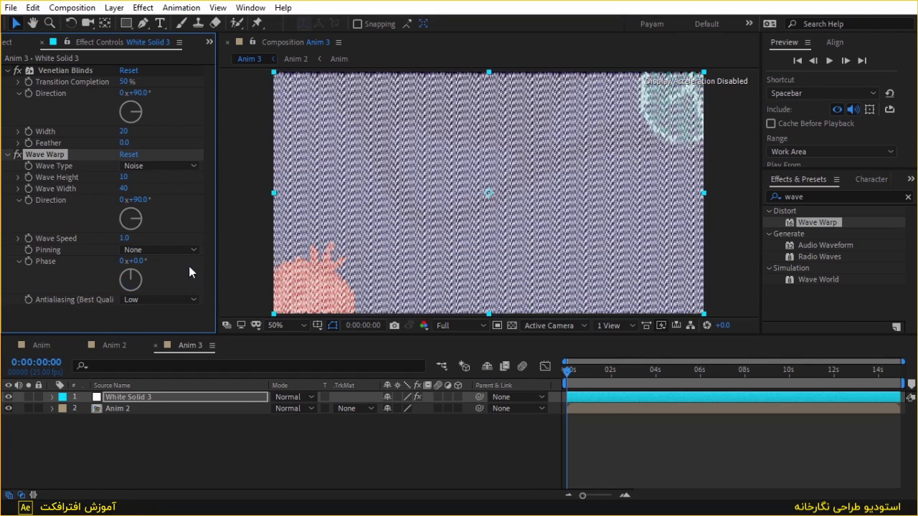
pyautogui.moveTo(126, 188)
pyautogui.mouseDown()
pyautogui.moveTo(115, 189)
pyautogui.moveTo(137, 187)
pyautogui.mouseUp()
pyautogui.click(126, 189)
pyautogui.write('20')
pyautogui.press('Return')
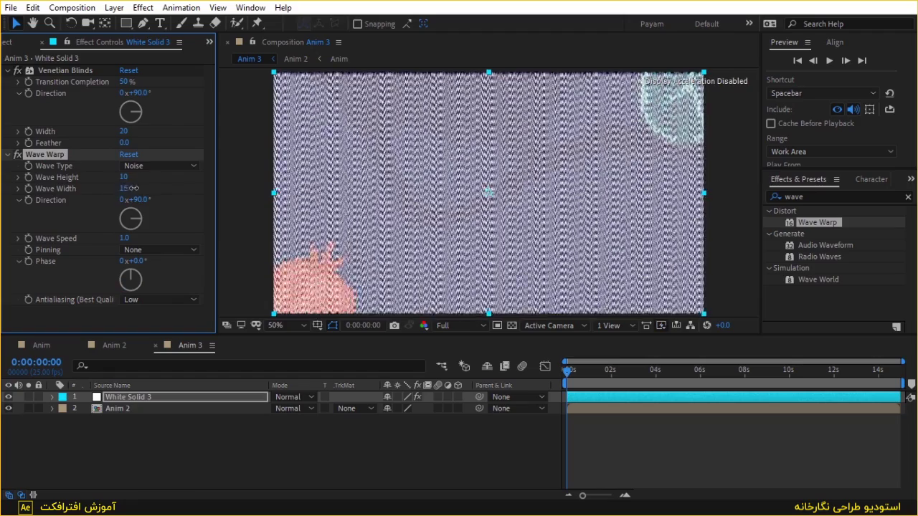
pyautogui.write('15')
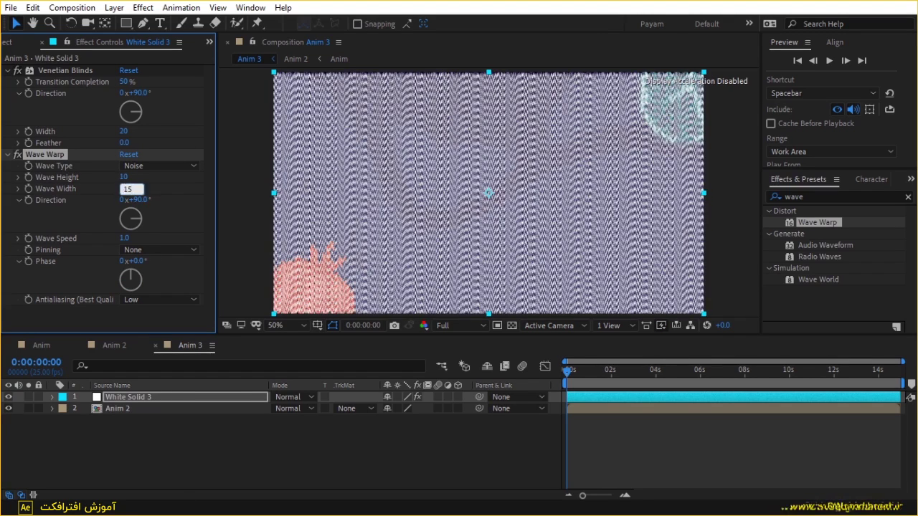
pyautogui.press('Return')
pyautogui.click(194, 444)
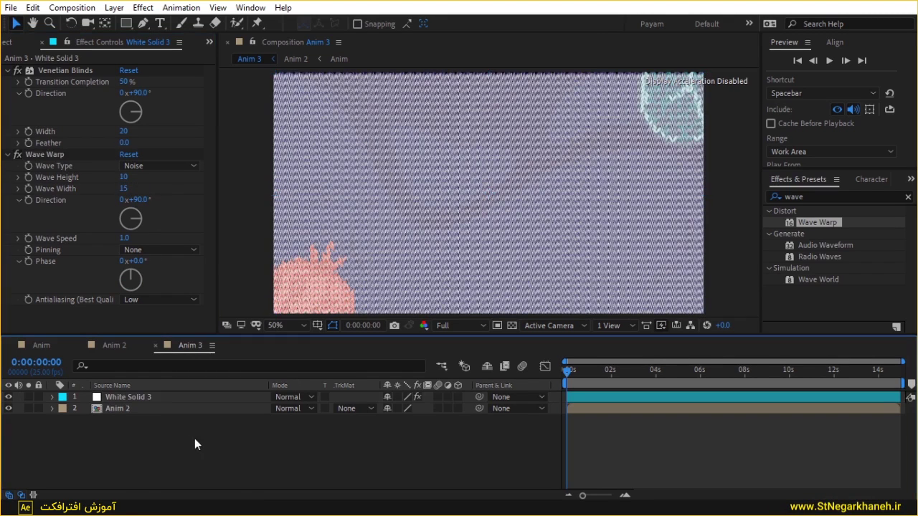
# Create a new black (000000) solid layer.
pyautogui.rightClick(152, 435)
pyautogui.moveTo(271, 296)
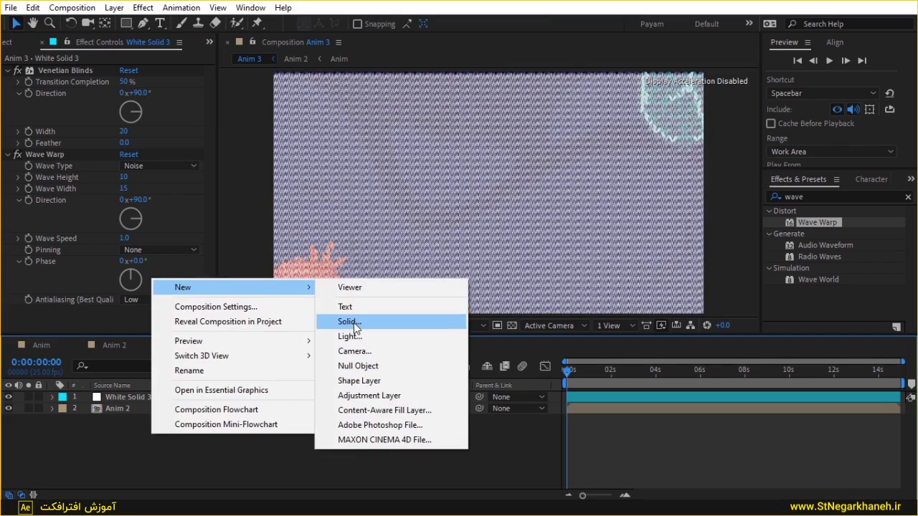
pyautogui.click(350, 321)
pyautogui.click(393, 240)
pyautogui.write('000000')
pyautogui.click(338, 112)
pyautogui.click(449, 278)
# Move Black Solid 6 beneath White Solid 3 and pre-compose both into Pre-comp 1.
pyautogui.moveTo(138, 397); pyautogui.dragTo(142, 409)
pyautogui.keyDown('shift'); pyautogui.click(133, 397); pyautogui.keyUp('shift')
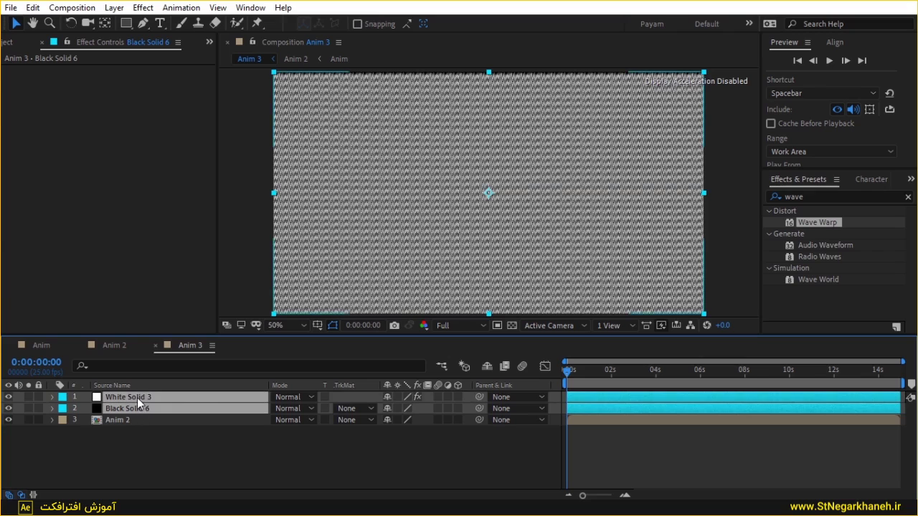
pyautogui.rightClick(195, 409)
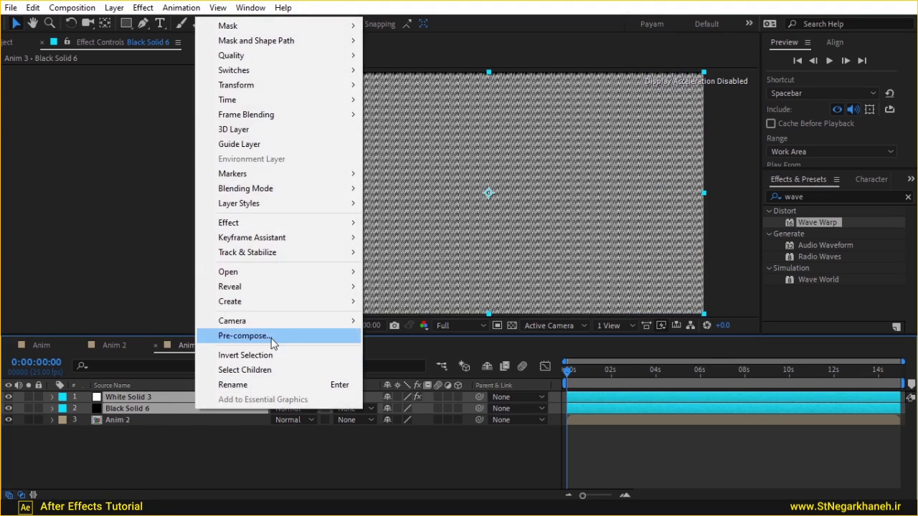
pyautogui.click(273, 335)
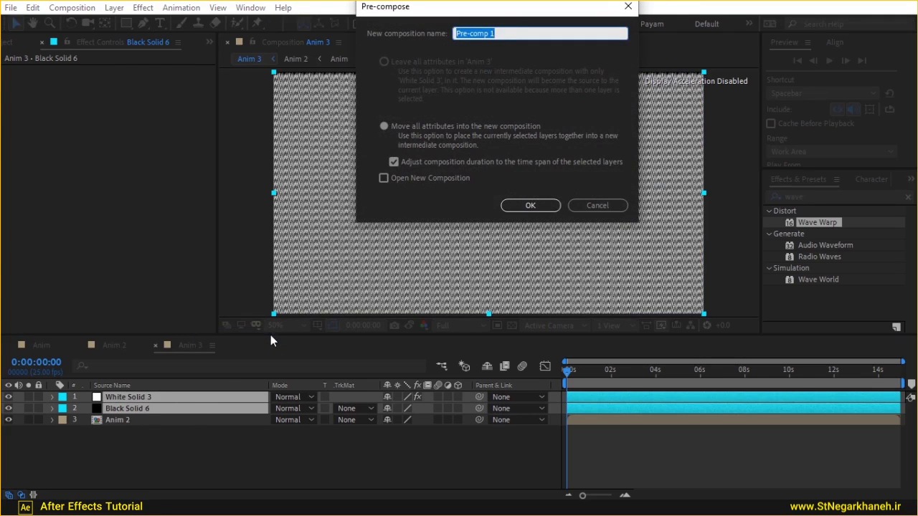
pyautogui.press('Return')
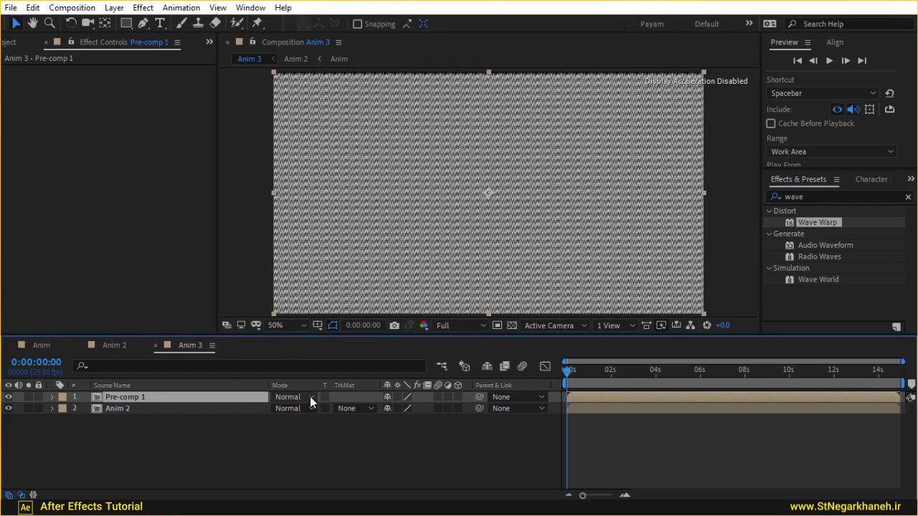
# Set Pre-comp 1's blend mode to Overlay and inspect it at 100% Full resolution.
pyautogui.click(310, 397)
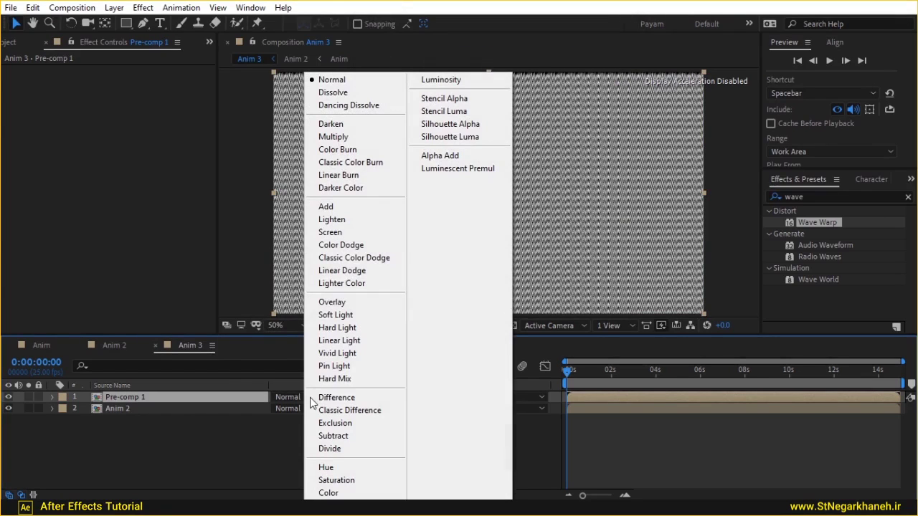
pyautogui.click(374, 310)
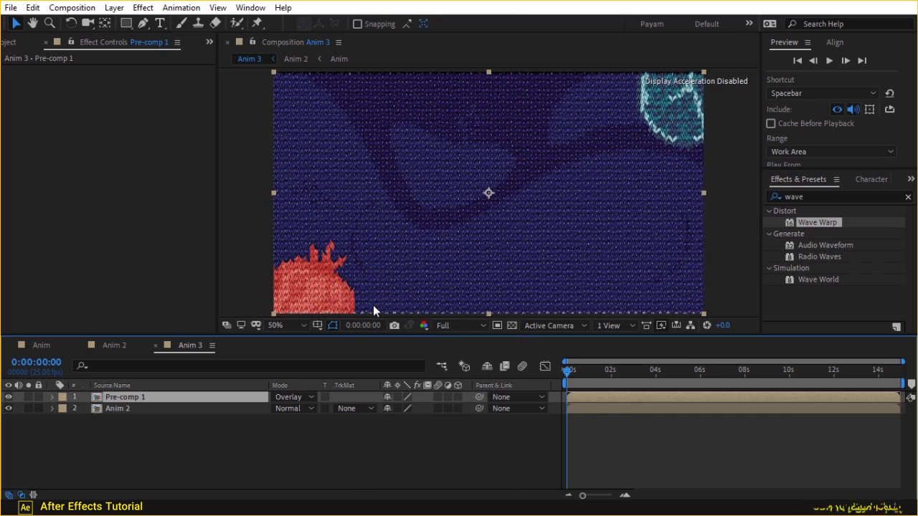
pyautogui.press('/')
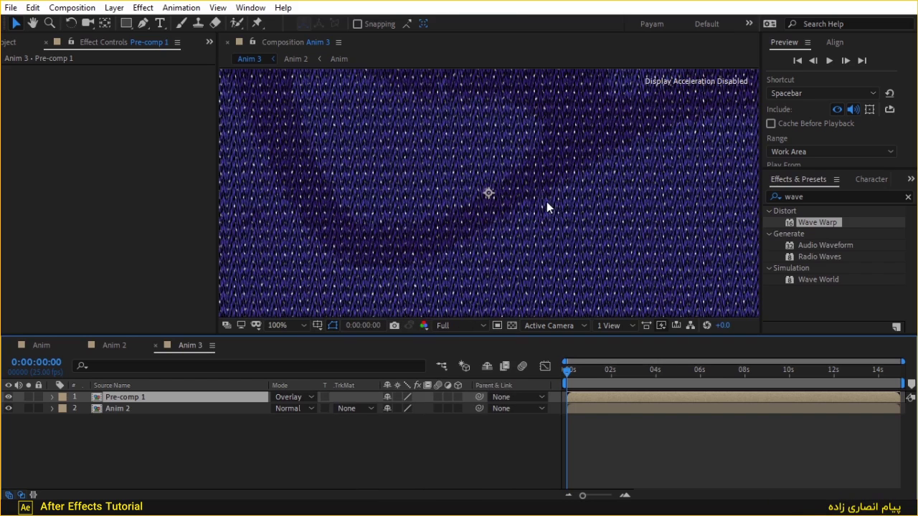
pyautogui.click(460, 326)
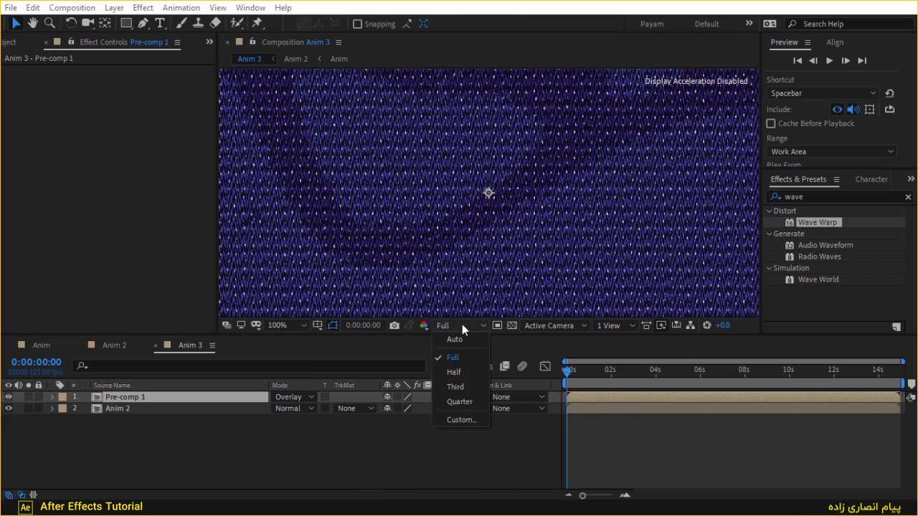
pyautogui.click(400, 420)
# Lower Pre-comp 1's opacity to 25%.
pyautogui.click(226, 401)
pyautogui.press('t')
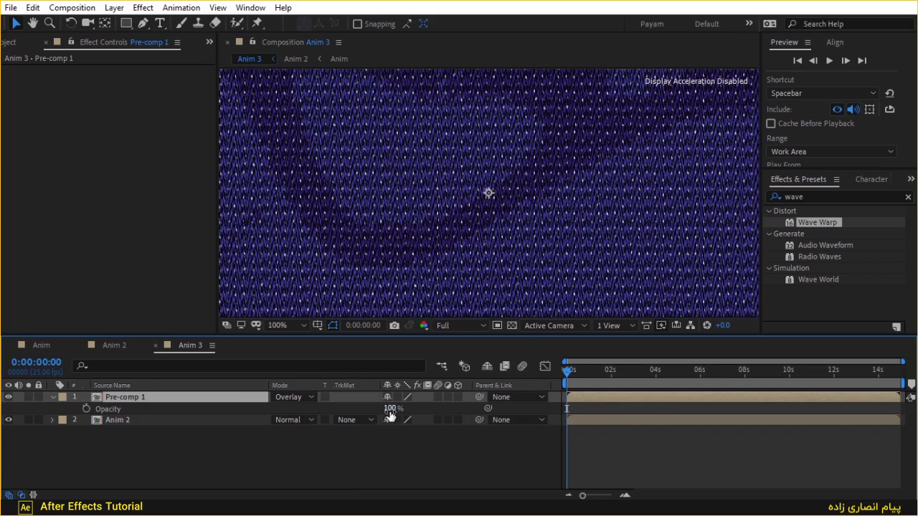
pyautogui.click(393, 408)
pyautogui.write('50')
pyautogui.press('Return')
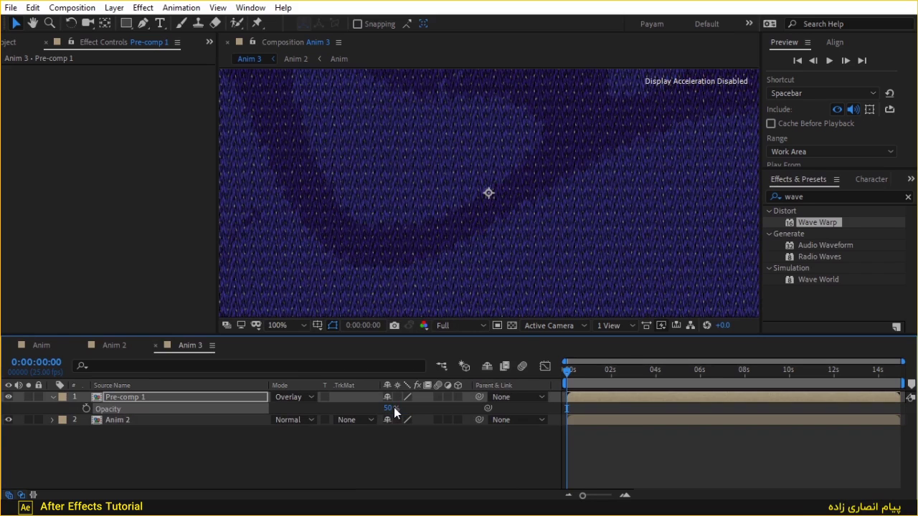
pyautogui.click(389, 408)
pyautogui.write('25')
pyautogui.press('Return')
# Move to 0:00:02:05 and zoom in on the green circle to check the stitches.
pyautogui.press(',')
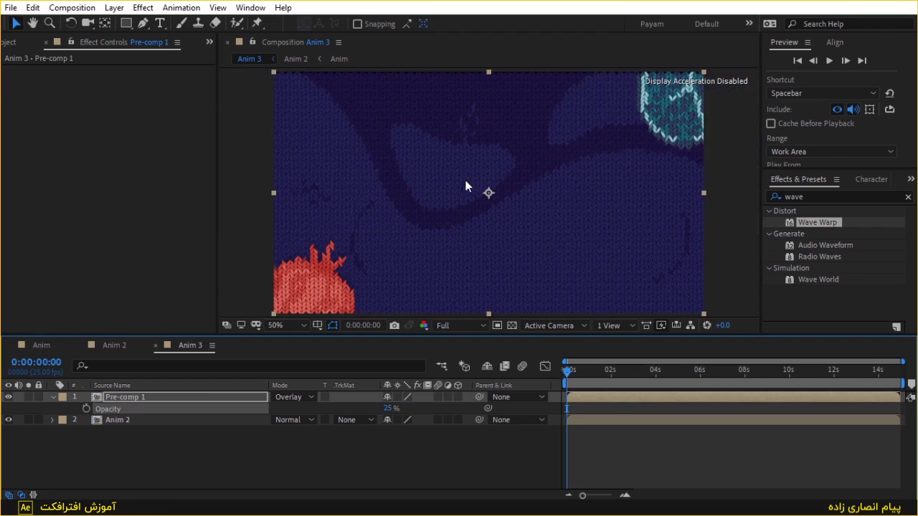
pyautogui.moveTo(604, 377); pyautogui.dragTo(616, 378)
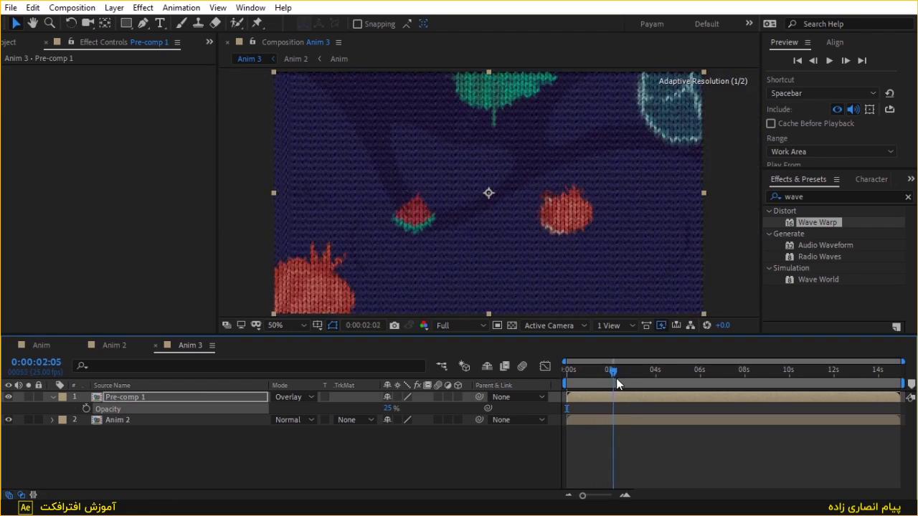
pyautogui.press('.')
pyautogui.moveTo(529, 149); pyautogui.dragTo(523, 232)
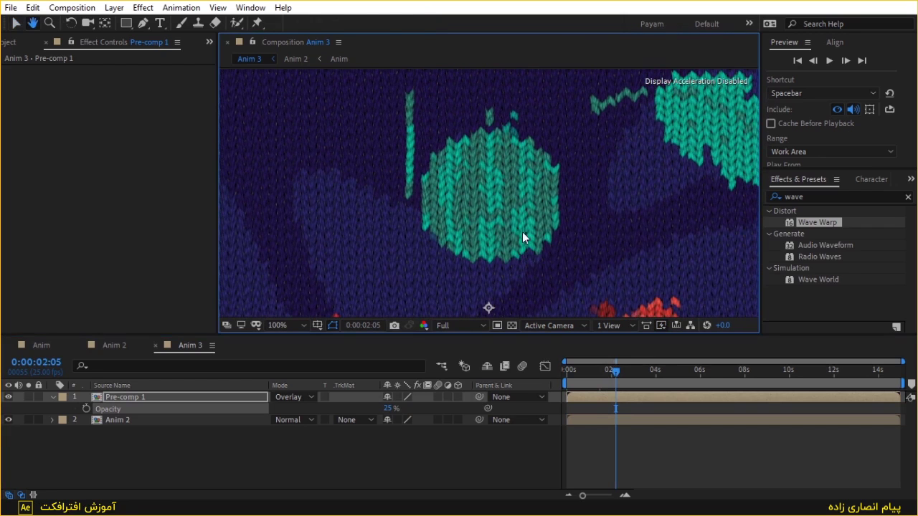
pyautogui.click(10, 395)
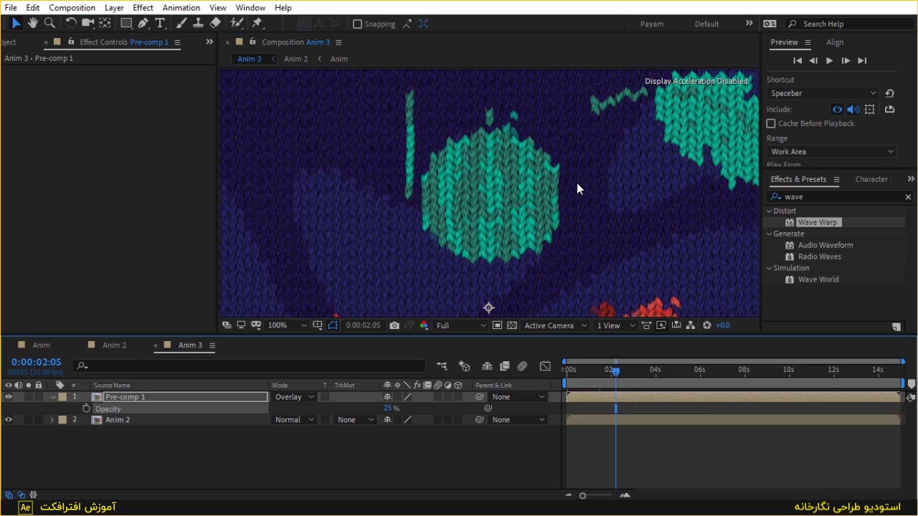
pyautogui.press(',')
# Look inside Pre-comp 1 at its two solids, then return to Anim 3.
pyautogui.rightClick(298, 442)
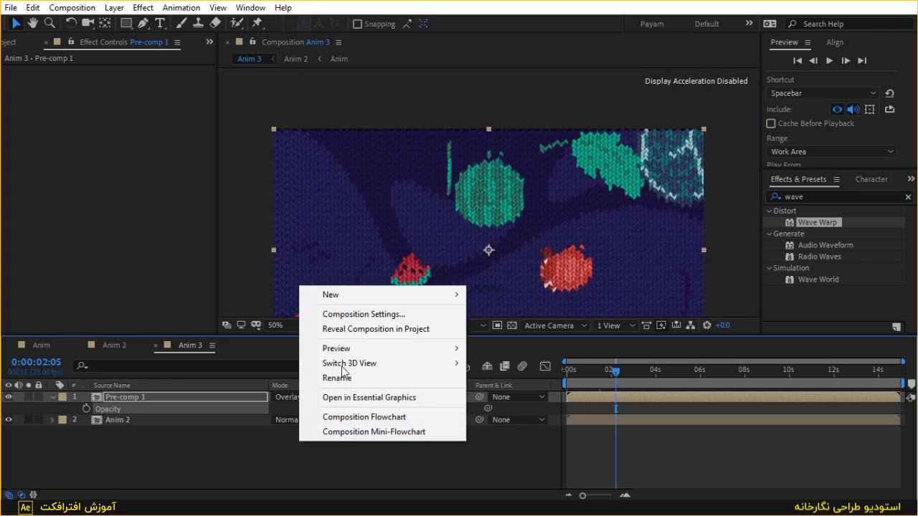
pyautogui.moveTo(401, 295)
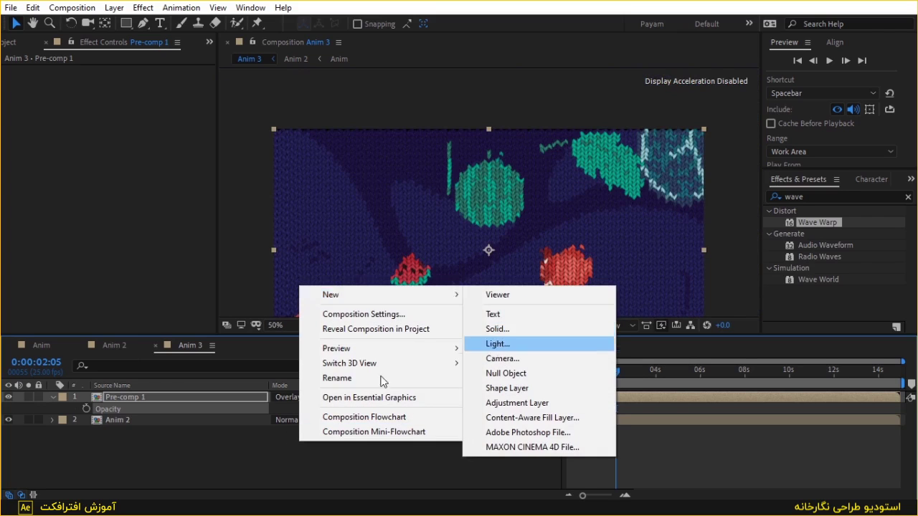
pyautogui.click(136, 397)
pyautogui.doubleClick(136, 397)
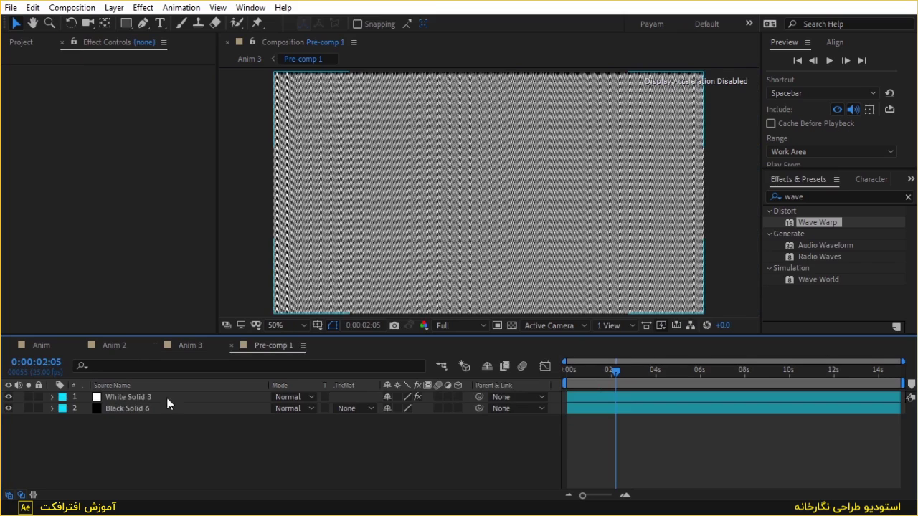
pyautogui.moveTo(208, 447); pyautogui.dragTo(36, 391)
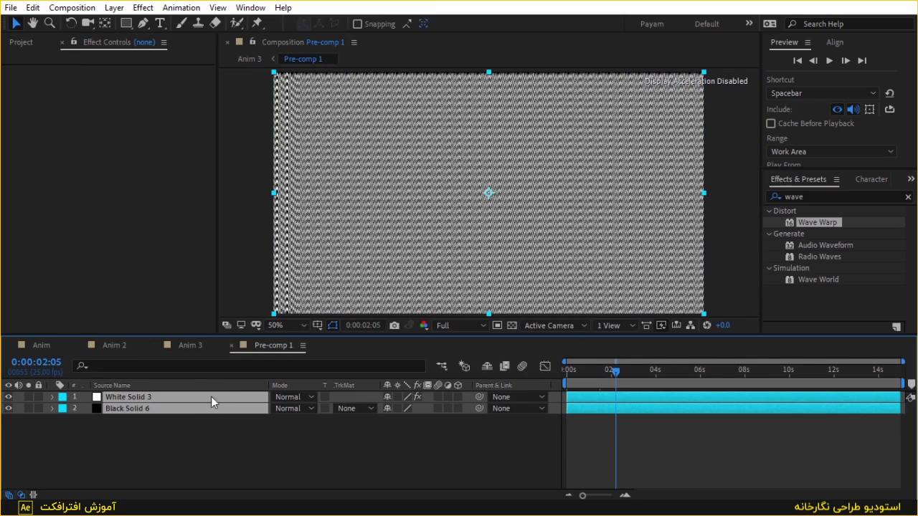
pyautogui.click(185, 346)
# Scale the Pre-comp 1 overlay up to 105%.
pyautogui.press('s')
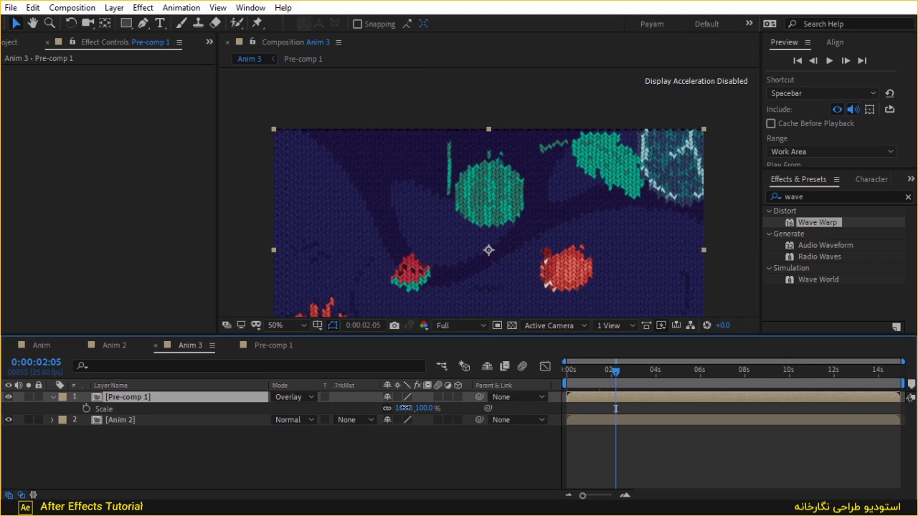
pyautogui.moveTo(406, 408); pyautogui.dragTo(409, 408)
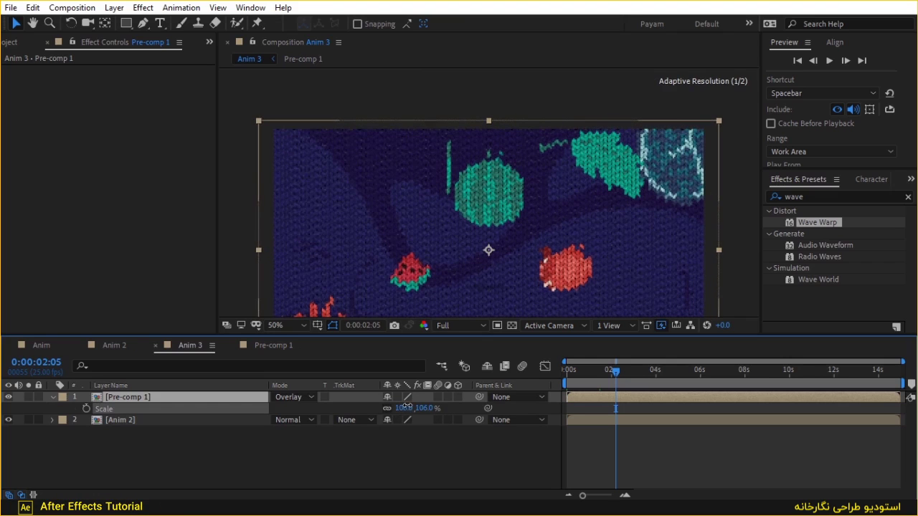
pyautogui.press('F2')
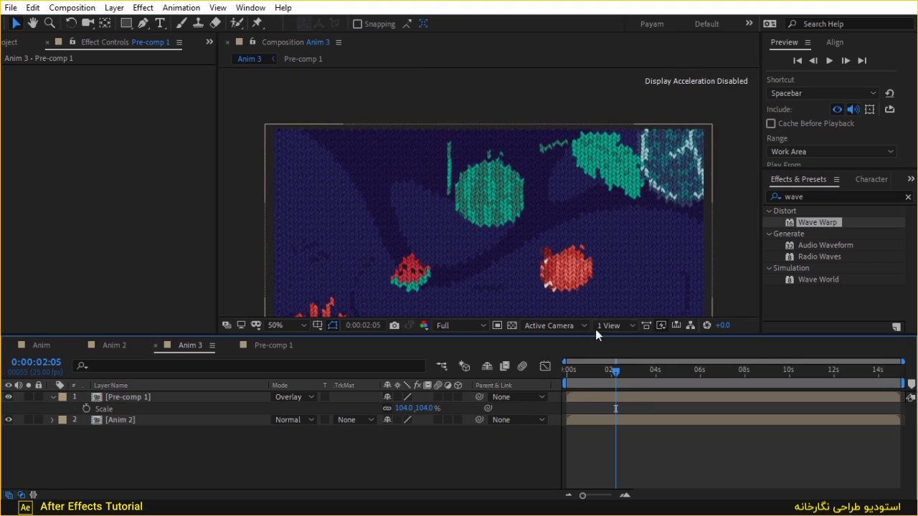
pyautogui.moveTo(405, 408); pyautogui.dragTo(406, 410)
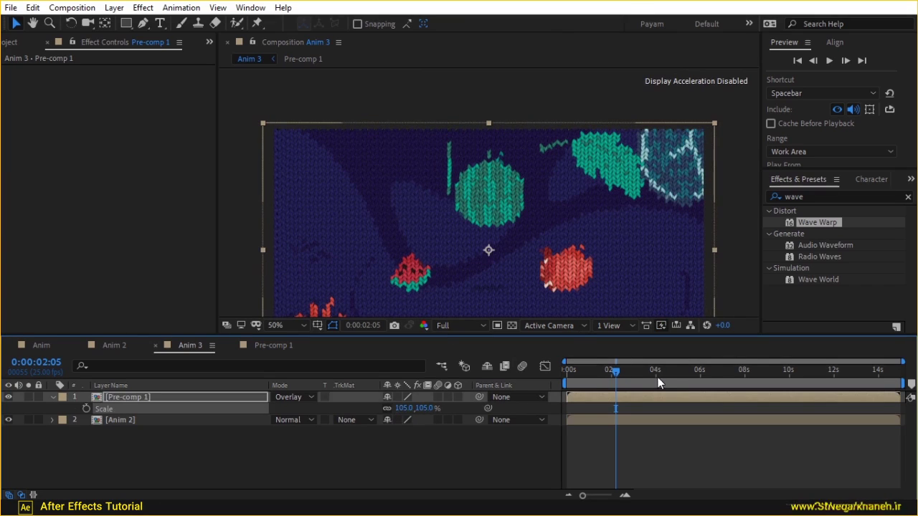
# Add Black Solid 7 and move it to the bottom of the layer stack.
pyautogui.rightClick(379, 466)
pyautogui.moveTo(409, 313)
pyautogui.click(591, 348)
pyautogui.click(452, 278)
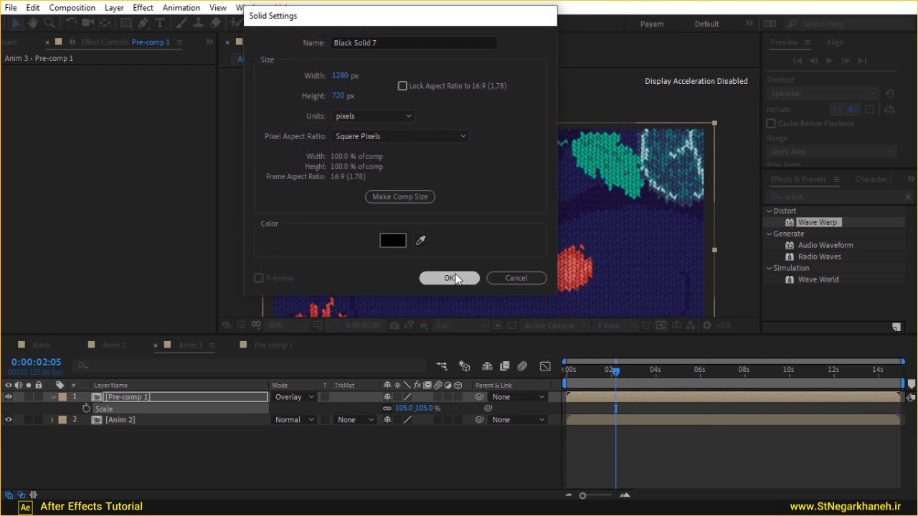
pyautogui.moveTo(125, 397); pyautogui.dragTo(139, 451)
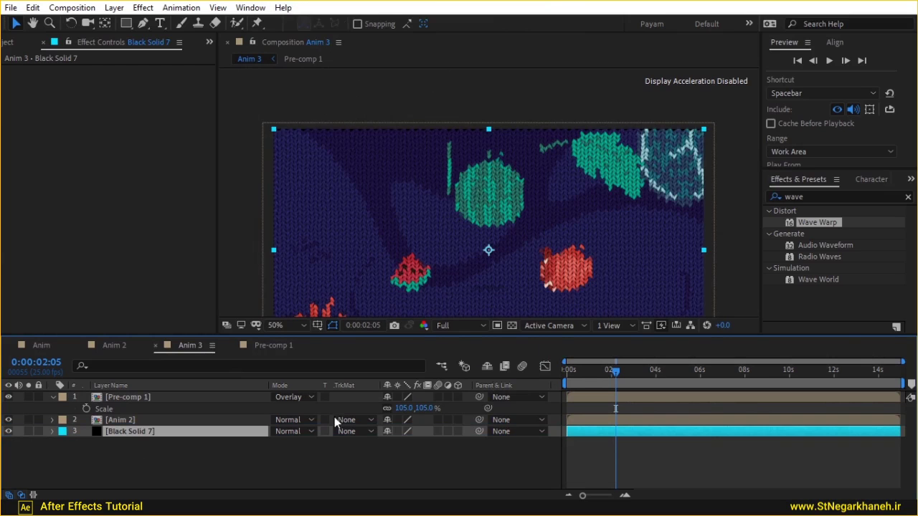
# Toggle Pre-comp 1's visibility to compare the card with and without the overlay.
pyautogui.scroll(2, 527, 165)
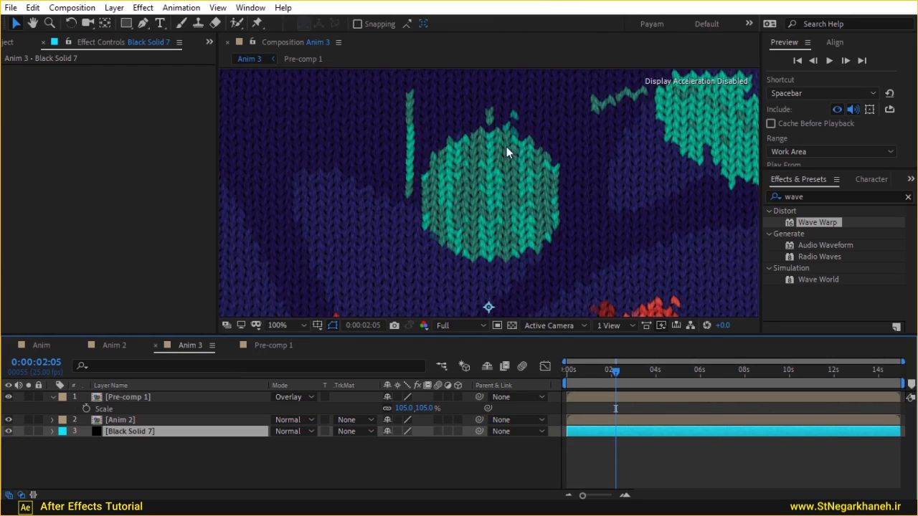
pyautogui.scroll(-1, 642, 180)
pyautogui.click(9, 434)
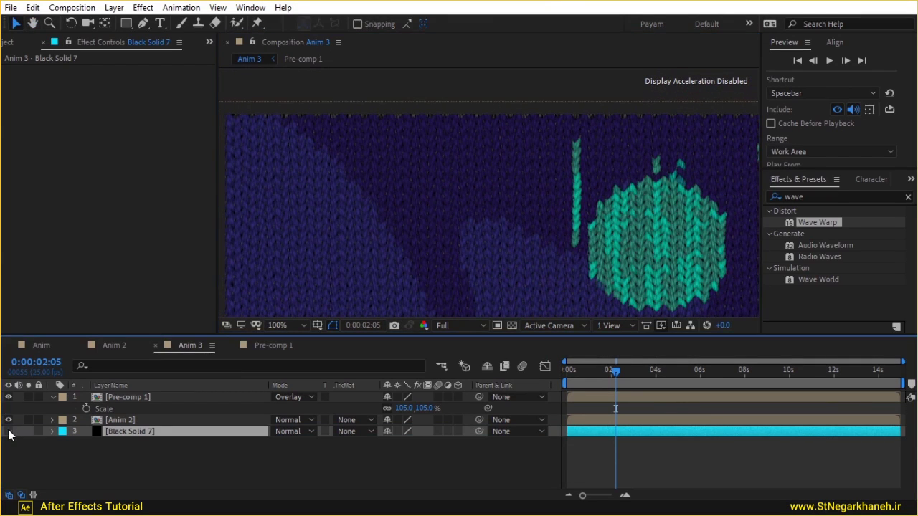
pyautogui.moveTo(640, 190); pyautogui.dragTo(490, 92)
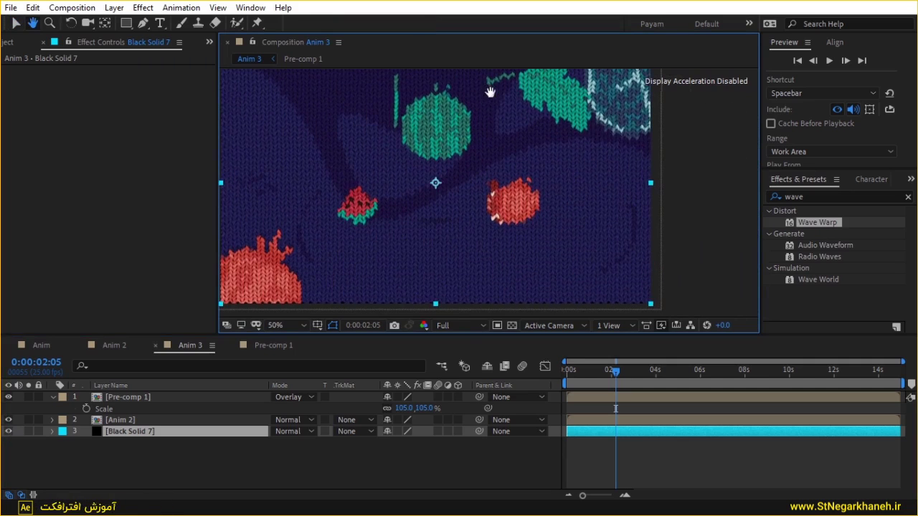
pyautogui.scroll(2, 430, 142)
pyautogui.click(8, 398)
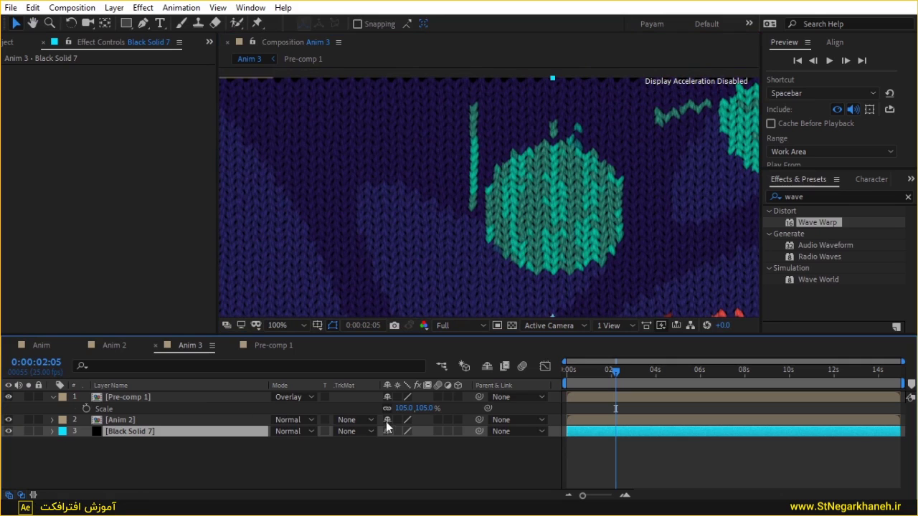
pyautogui.click(190, 400)
# Bring Pre-comp 1's opacity back down to 25% and play a preview.
pyautogui.press('t')
pyautogui.moveTo(386, 411); pyautogui.dragTo(502, 413)
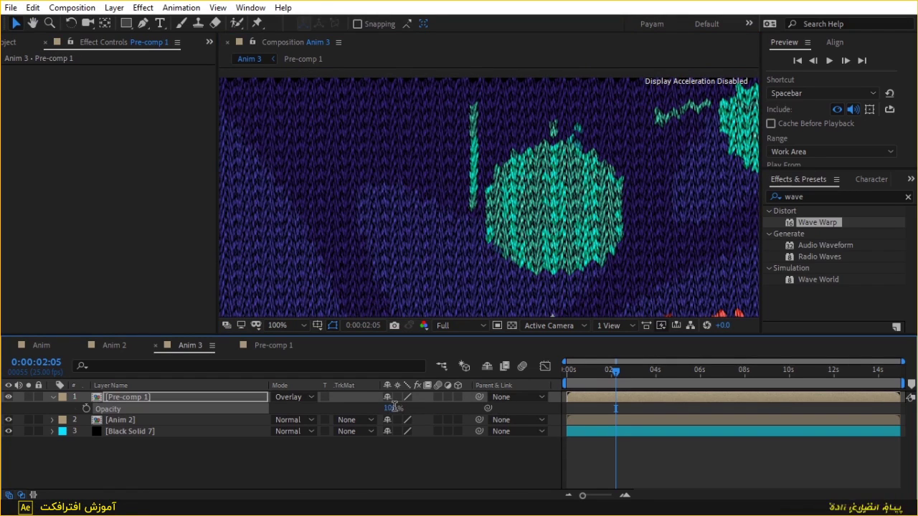
pyautogui.write('50')
pyautogui.press('Return')
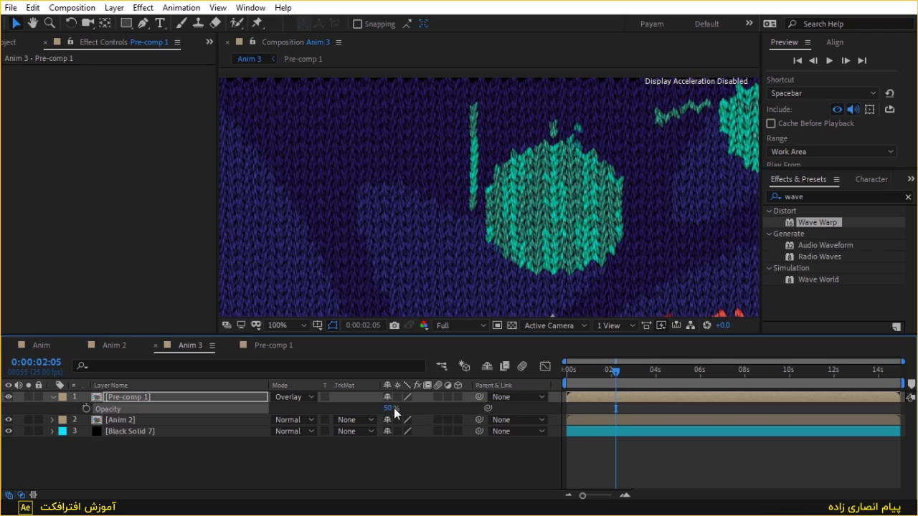
pyautogui.scroll(-2, 479, 223)
pyautogui.moveTo(622, 223); pyautogui.dragTo(602, 190)
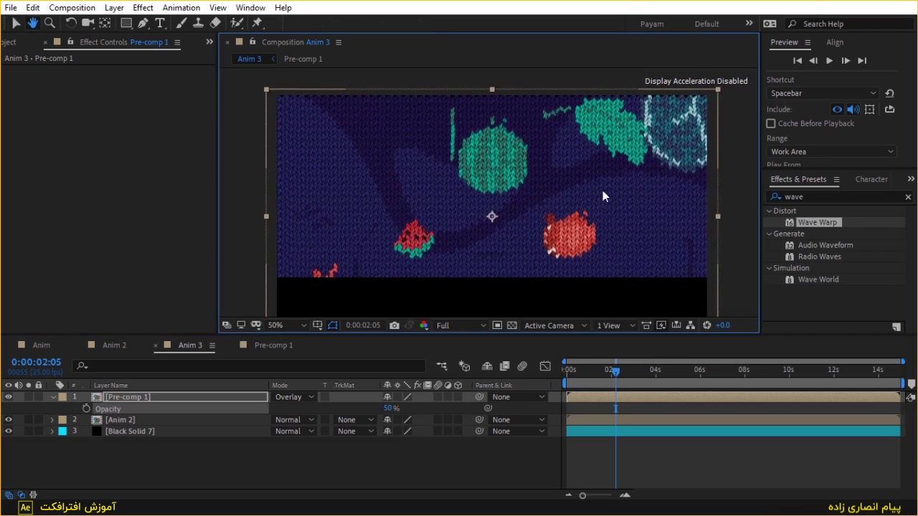
pyautogui.click(385, 408)
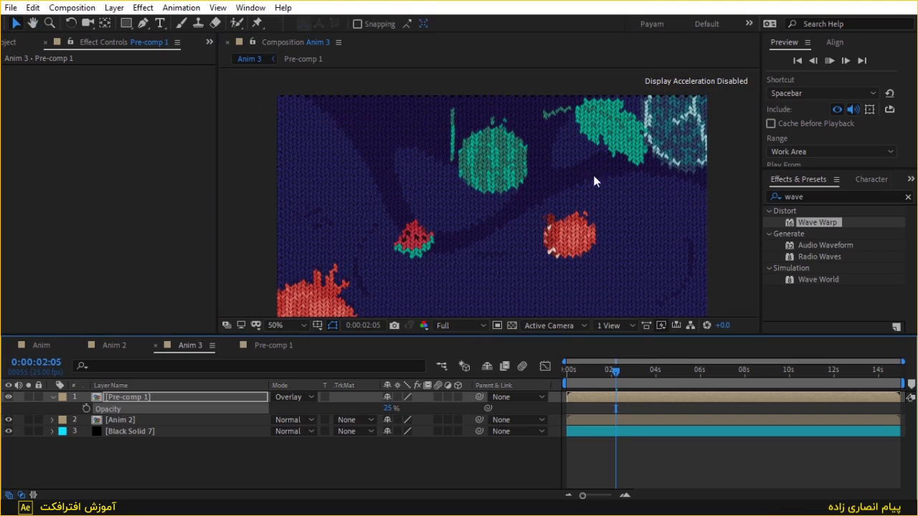
pyautogui.press('space')
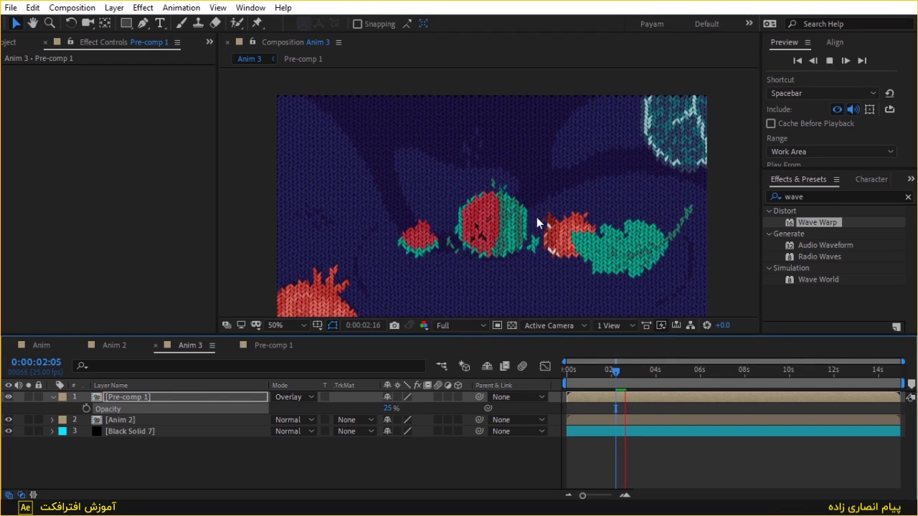
pyautogui.press('space')
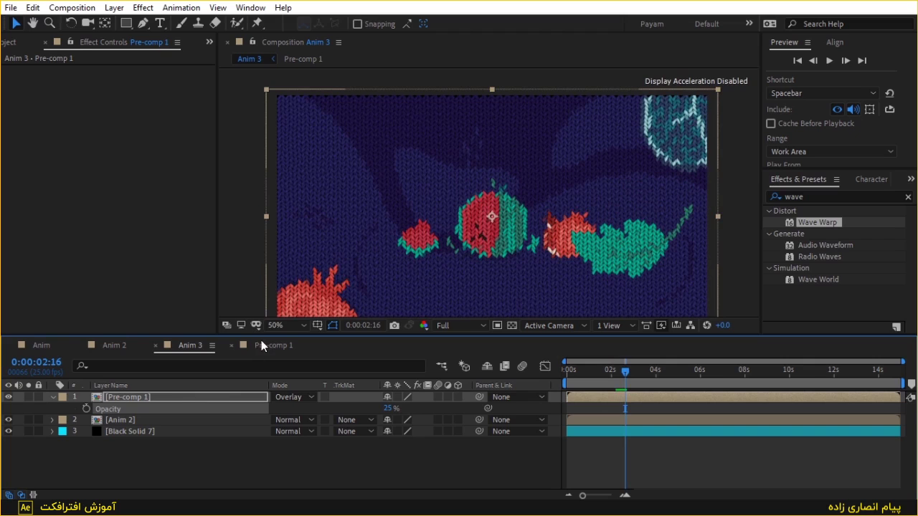
pyautogui.click(261, 345)
# Set White Solid 3's Wave Warp Wave Speed to 0 in Pre-comp 1.
pyautogui.click(147, 398)
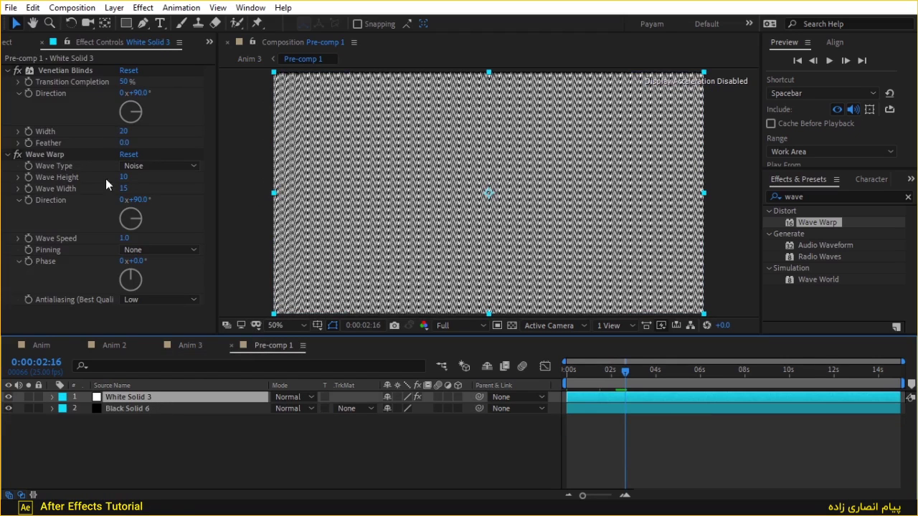
pyautogui.click(125, 238)
pyautogui.write('0')
pyautogui.press('Return')
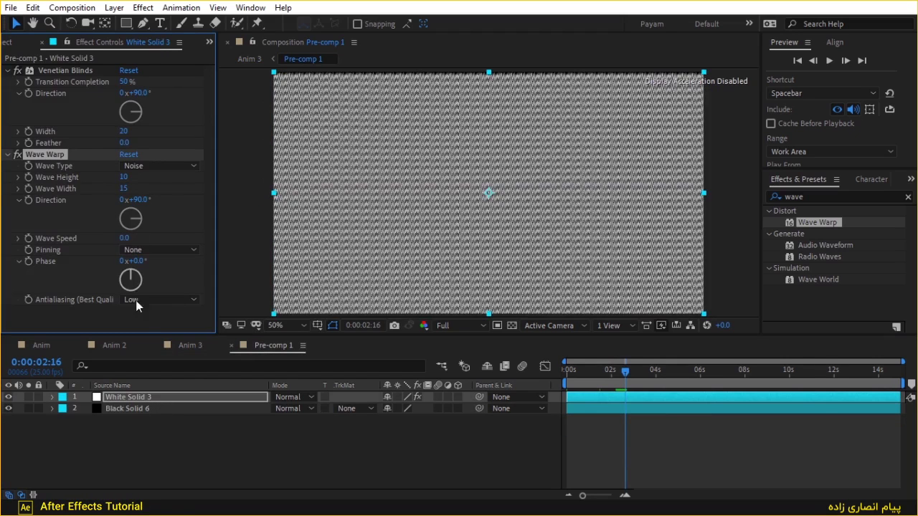
pyautogui.click(193, 345)
# Set the Wave Warp Wave Speed to 0 in Anim 2 as well.
pyautogui.click(113, 347)
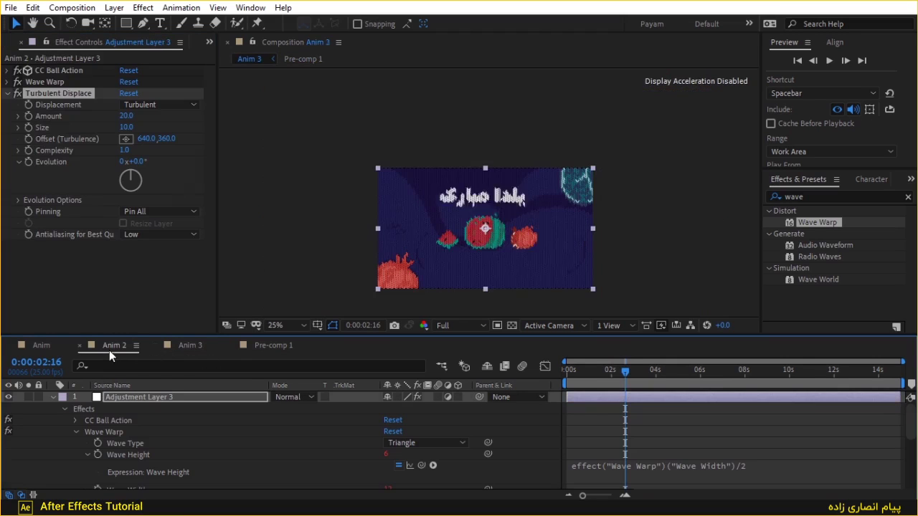
pyautogui.click(8, 81)
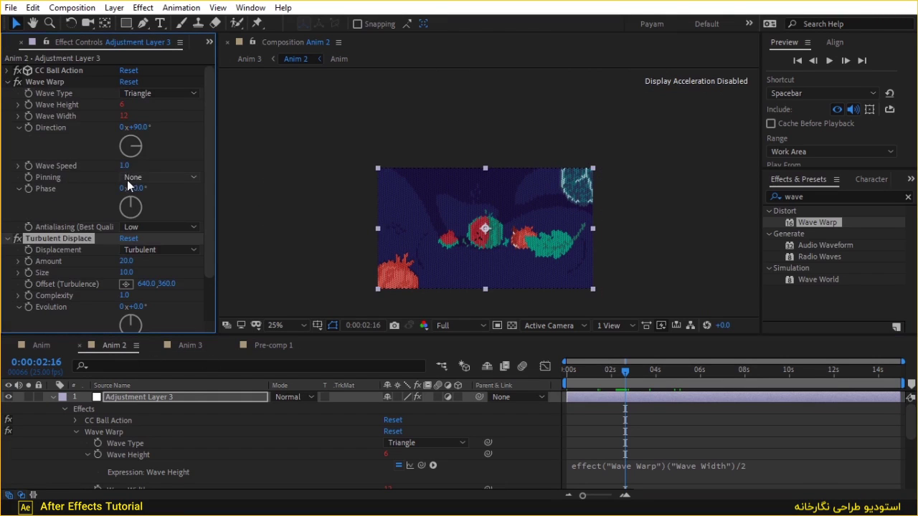
pyautogui.click(123, 167)
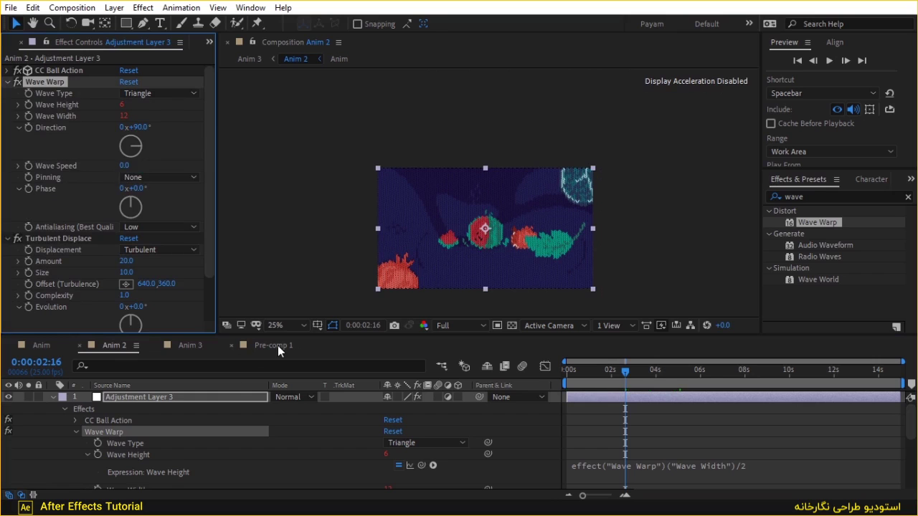
pyautogui.click(273, 346)
pyautogui.click(188, 346)
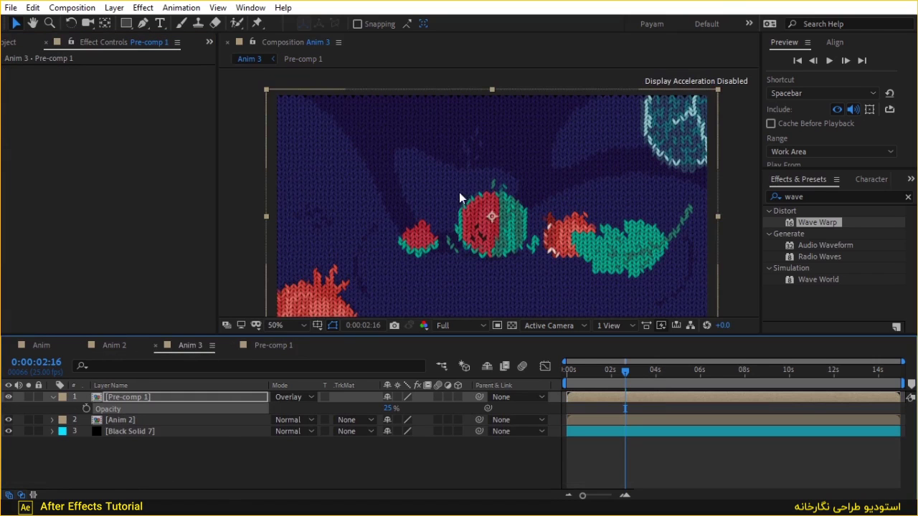
# Preview Anim 3 and fit the whole frame in the viewer.
pyautogui.press('space')
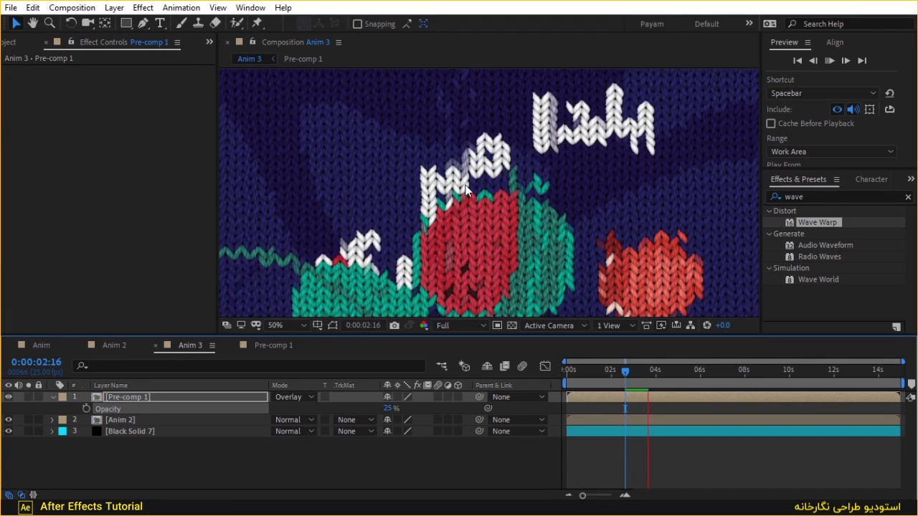
pyautogui.scroll(-2, 466, 184)
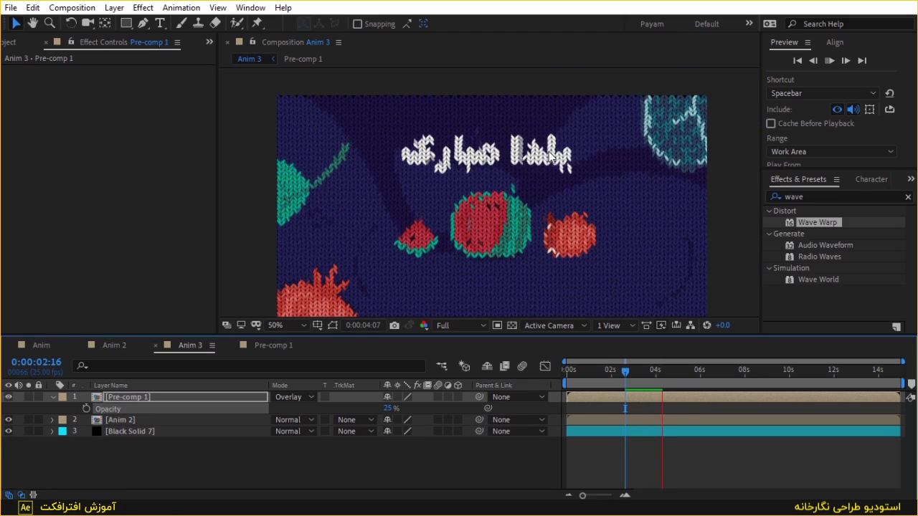
pyautogui.click(291, 327)
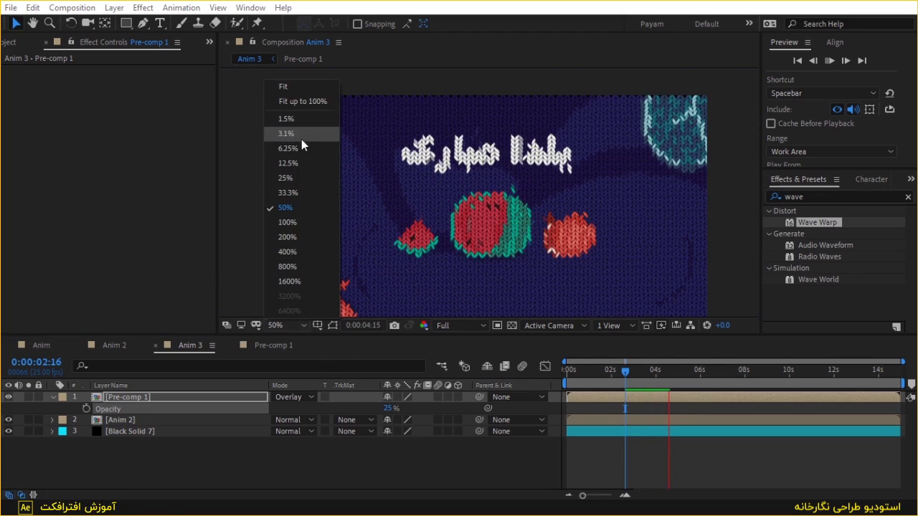
pyautogui.click(305, 101)
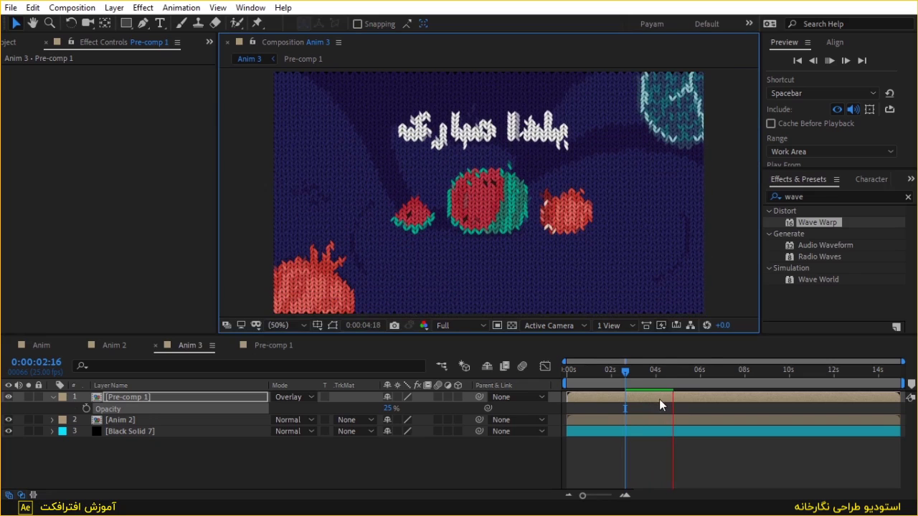
# Change CC Ball Action's Grid Spacing to 3 in Anim 2 for finer knit stitches.
pyautogui.click(114, 349)
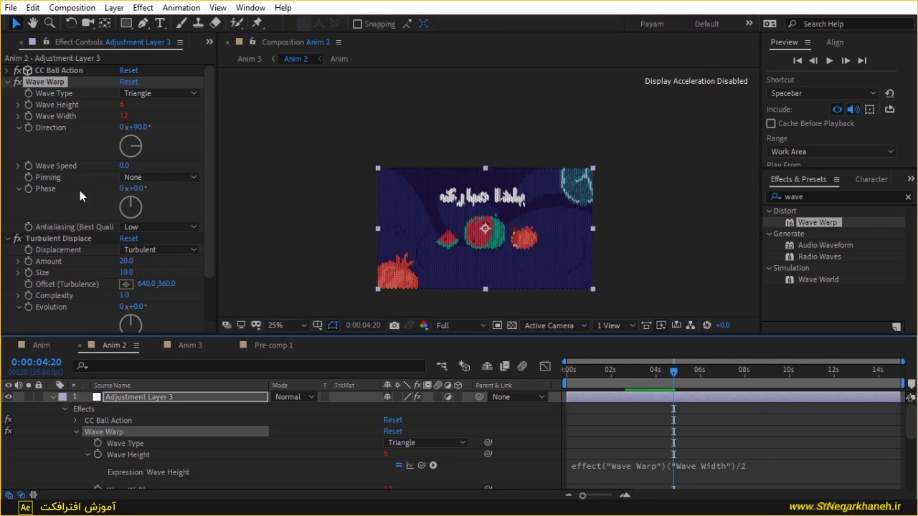
pyautogui.click(8, 83)
pyautogui.click(7, 71)
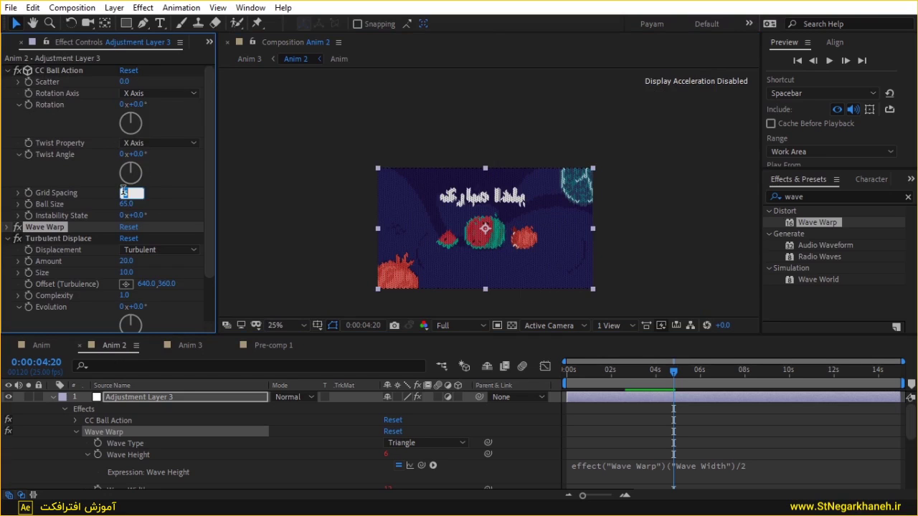
pyautogui.write('3')
pyautogui.press('Return')
pyautogui.press('.')
pyautogui.press('.')
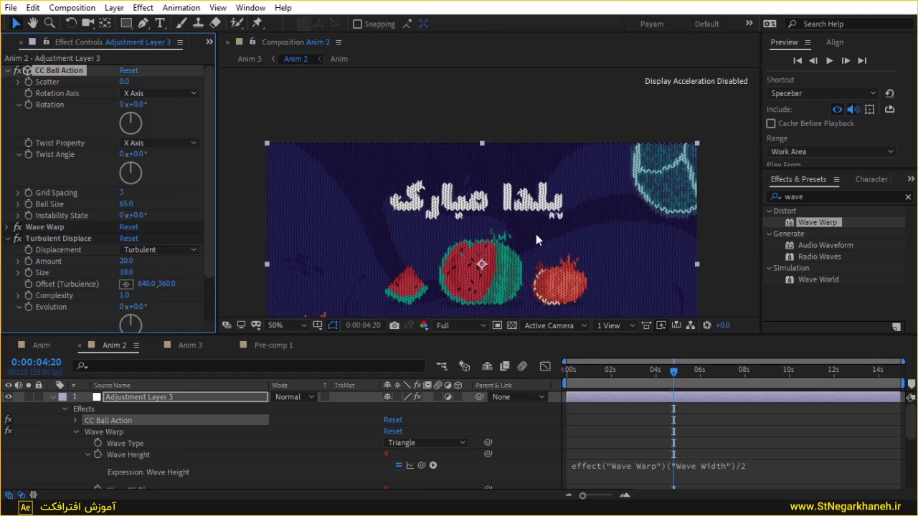
pyautogui.press('.')
pyautogui.press('.')
pyautogui.moveTo(535, 234); pyautogui.dragTo(517, 163)
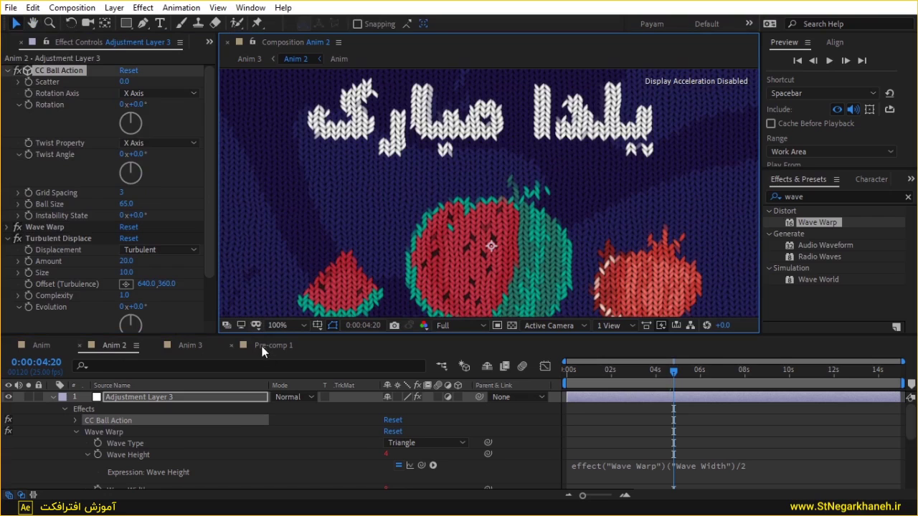
pyautogui.click(200, 346)
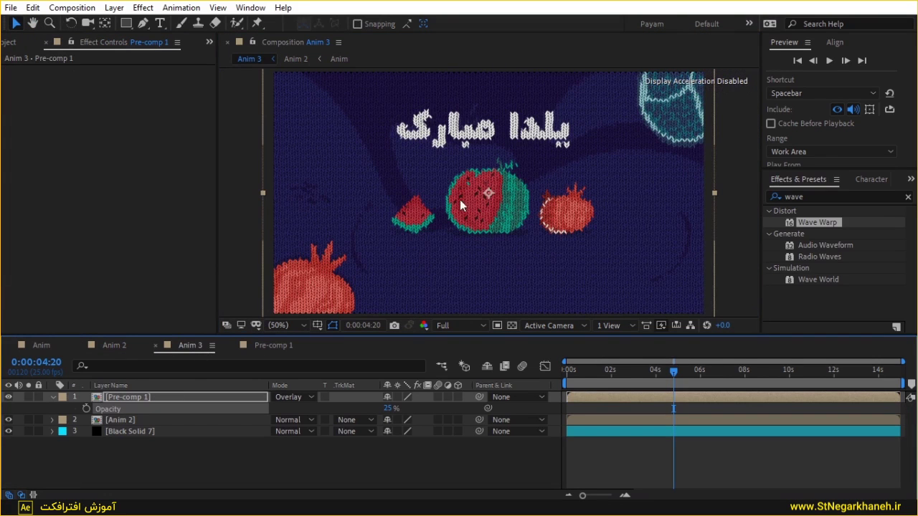